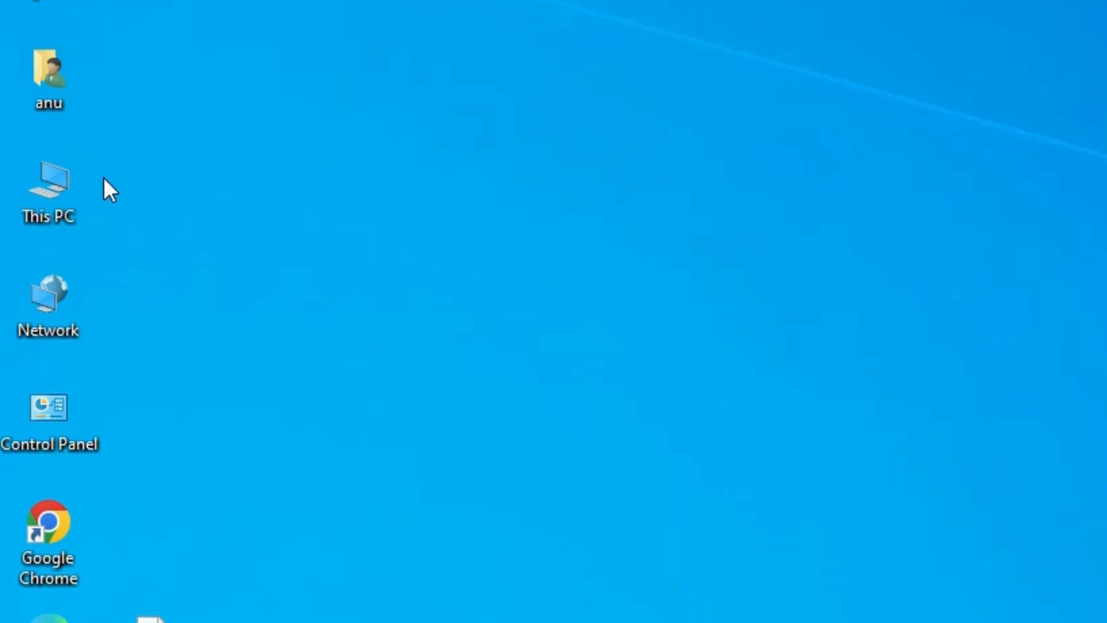
Open the properties of This PC, check the system type in the device specifications, and close the window.
right_click(65, 181)
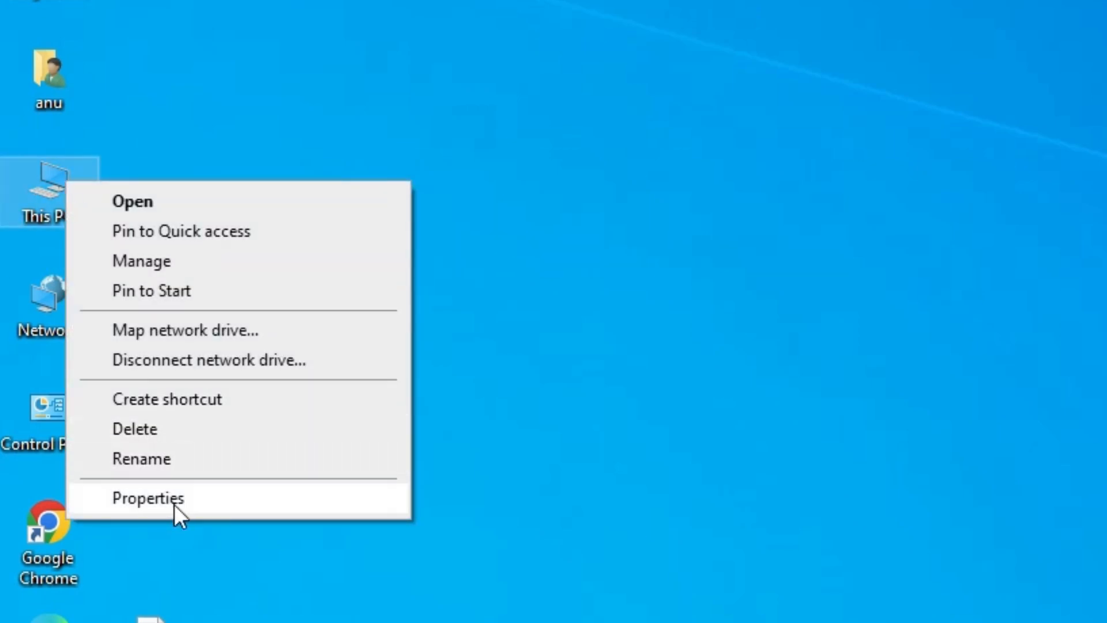
click(174, 504)
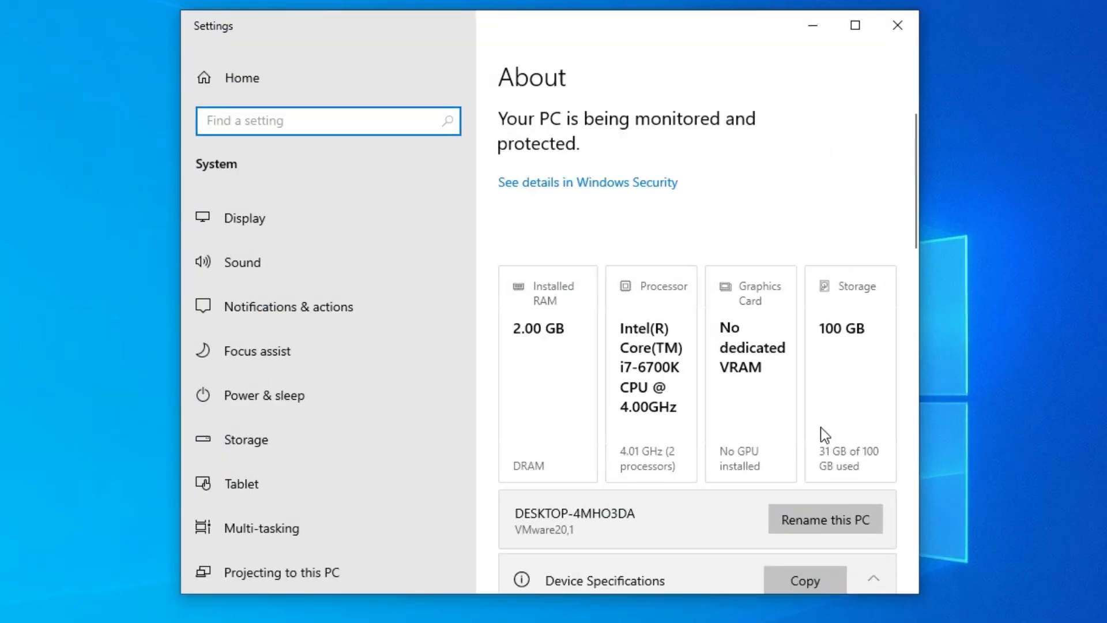
scroll(754, 292, down, 1)
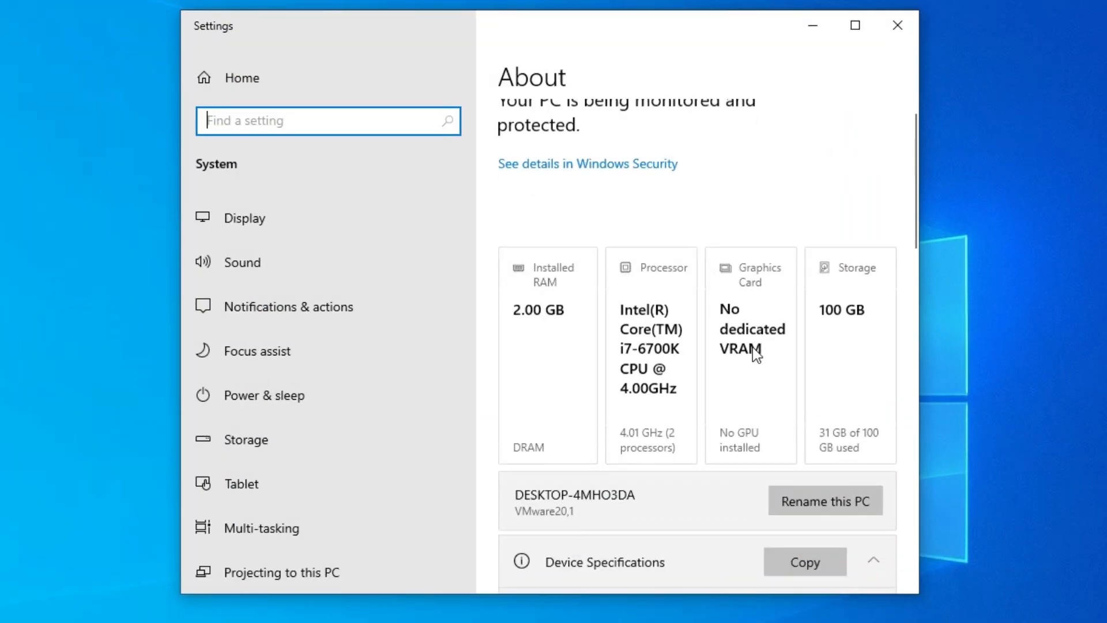
scroll(753, 347, down, 6)
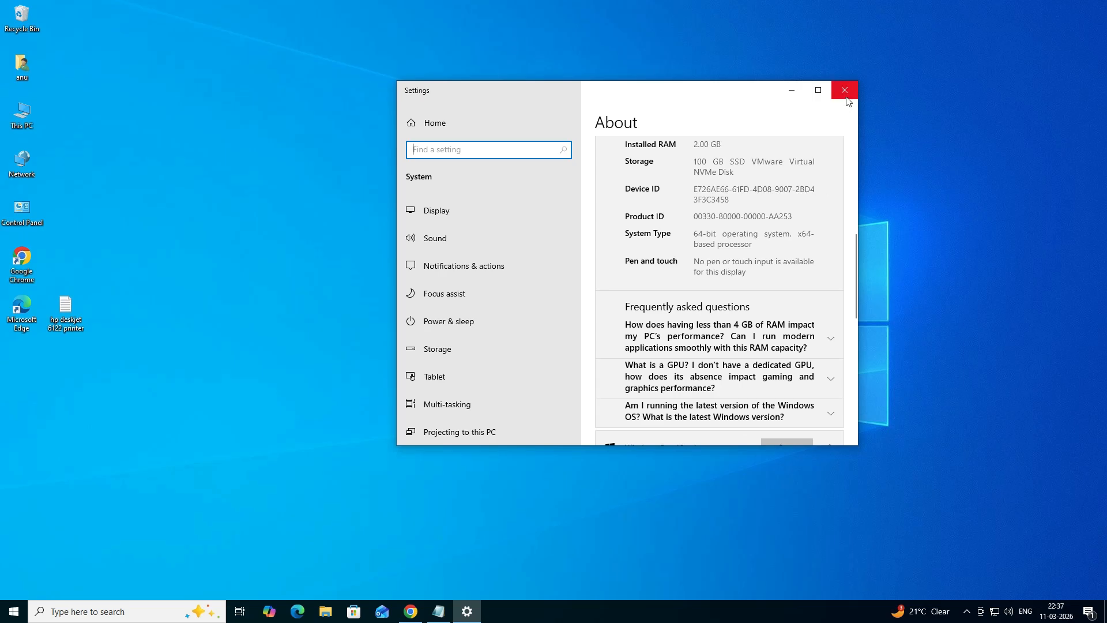
click(958, 18)
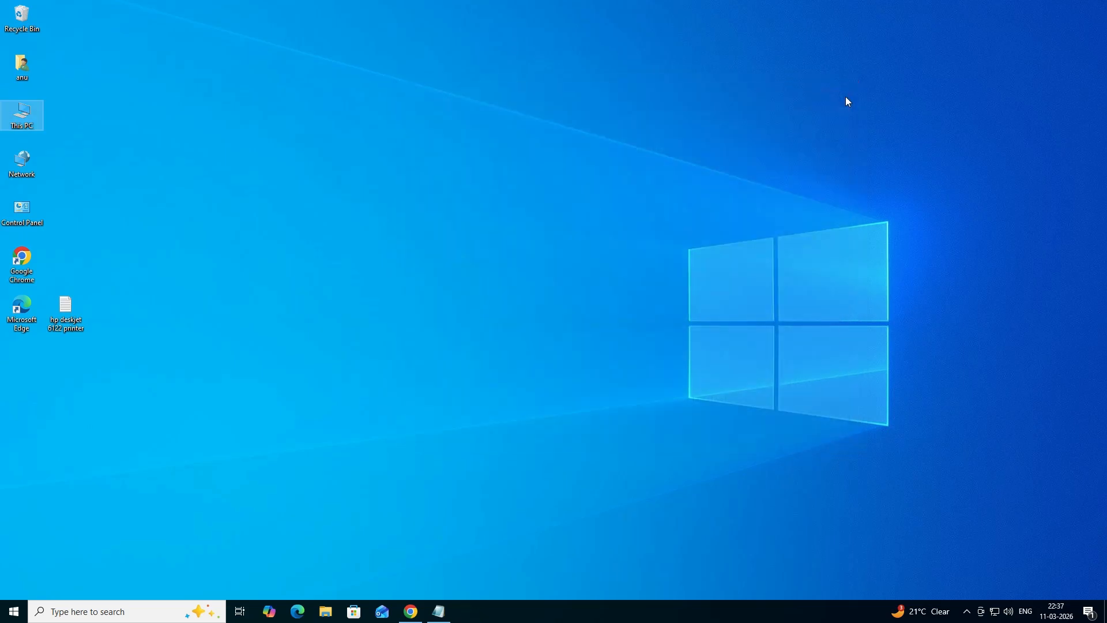
Bring up the hp deskjet 6122 printer notes in Notepad, select the 64 bit Google Drive link, and minimize the window.
click(439, 612)
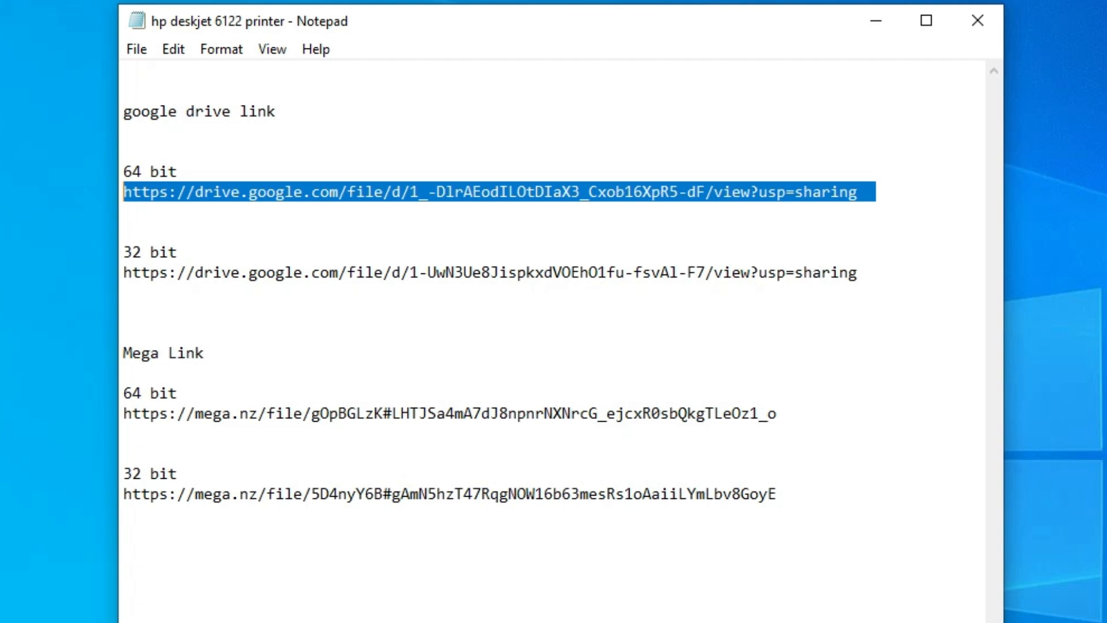
double_click(436, 192)
double_click(436, 192)
click(312, 192)
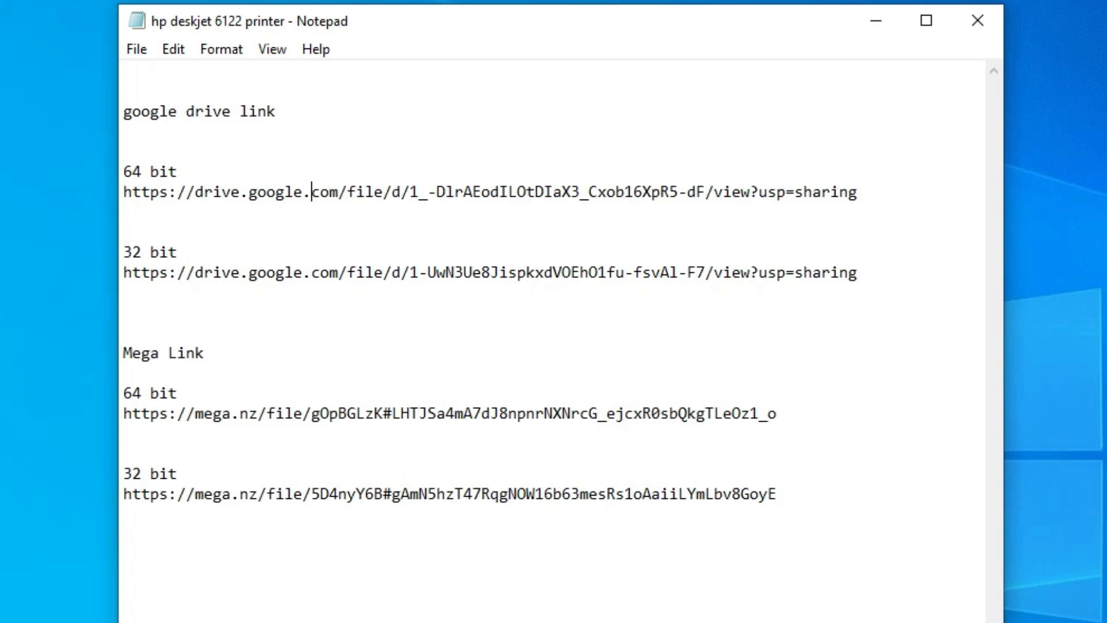
key(End)
key(shift+Home)
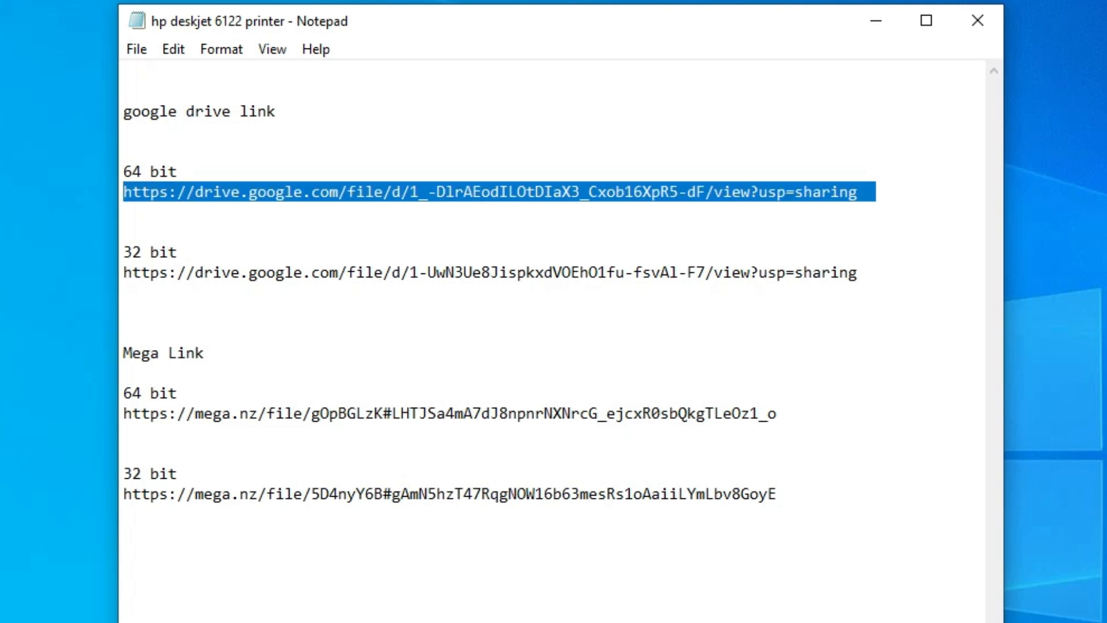
click(877, 19)
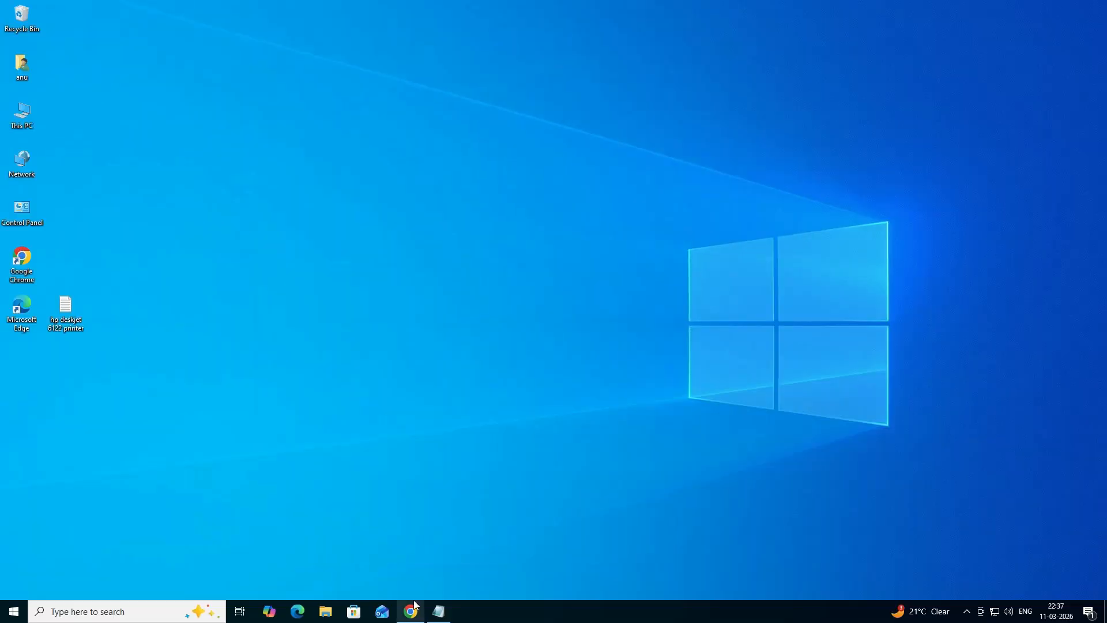
Switch to Chrome and download hp_deskjet_990c_driver_64bit.zip from Google Drive.
click(416, 610)
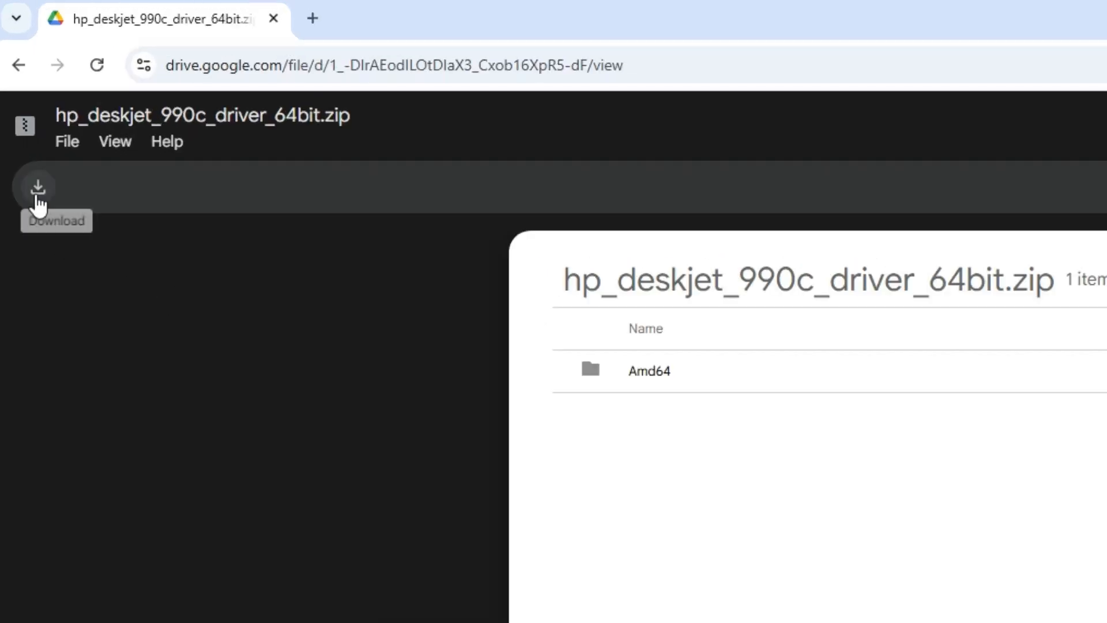
click(75, 146)
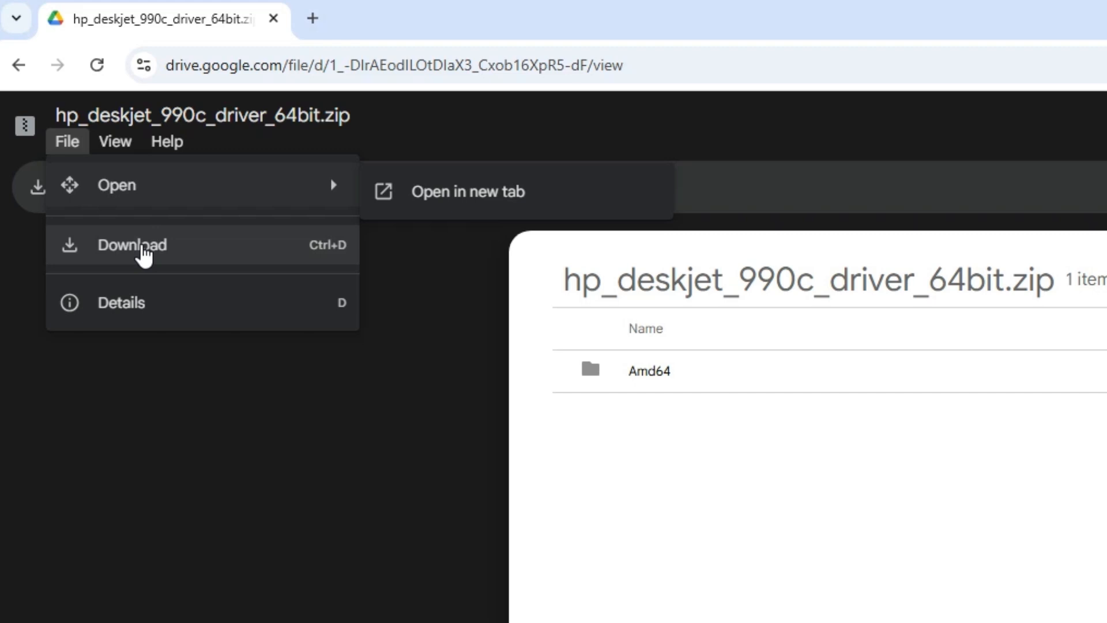
click(142, 249)
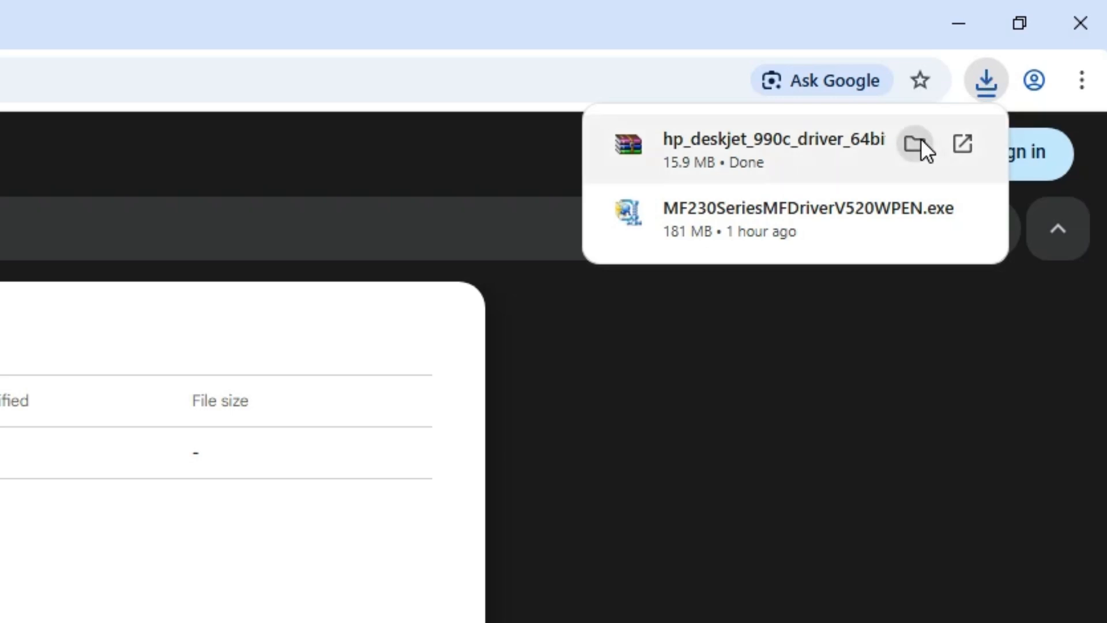
Move the downloaded hp_deskjet_990c_driver_64bit archive from Downloads to the desktop, placing it below the hp deskjet 6122 printer file.
click(920, 142)
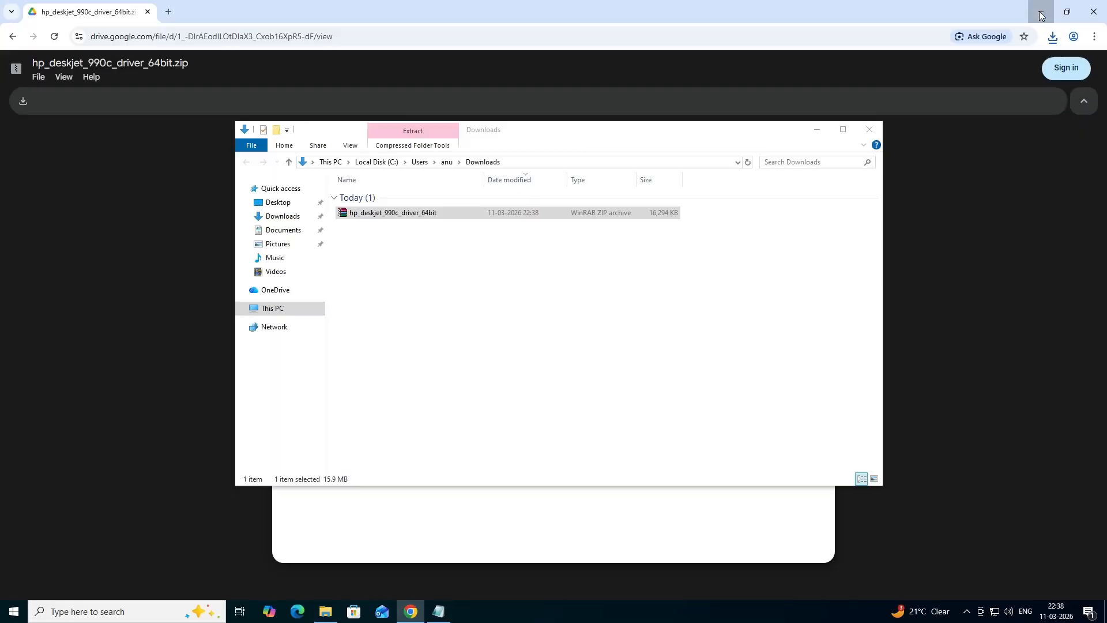
click(955, 22)
drag(608, 191, 252, 453)
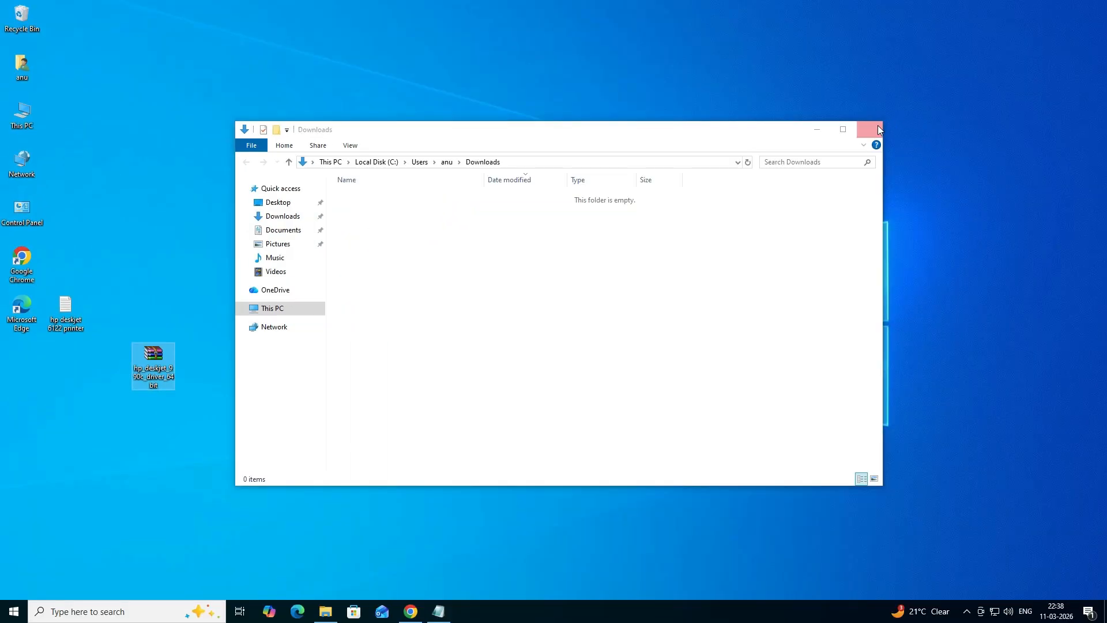
click(872, 127)
drag(153, 362, 66, 360)
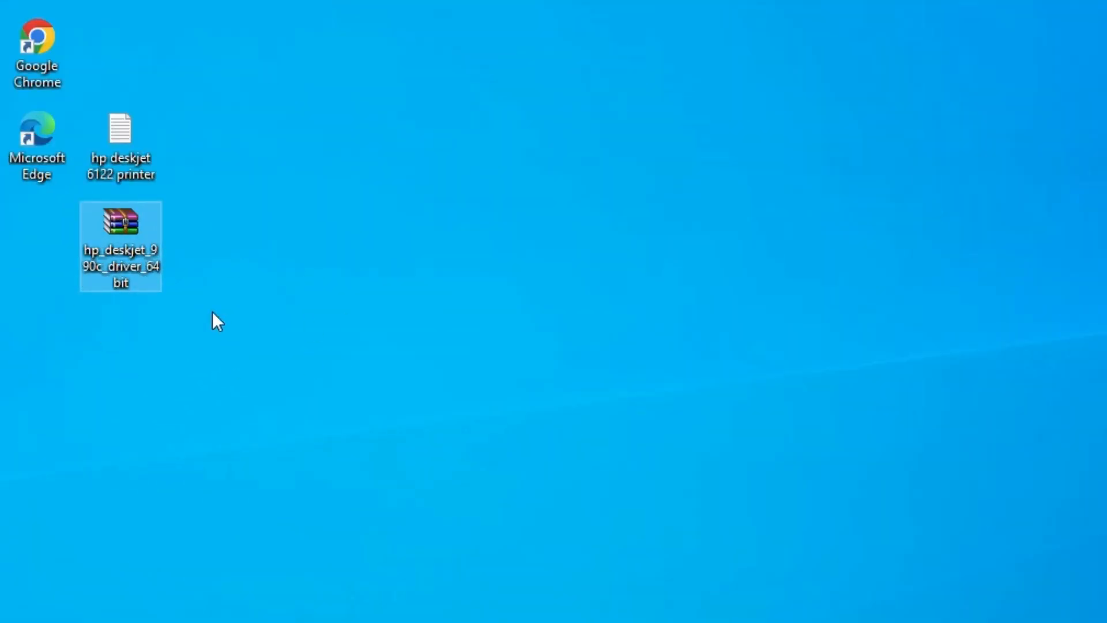
Extract the hp_deskjet_990c_driver_64bit archive with WinRAR into a folder of the same name on the desktop.
right_click(125, 225)
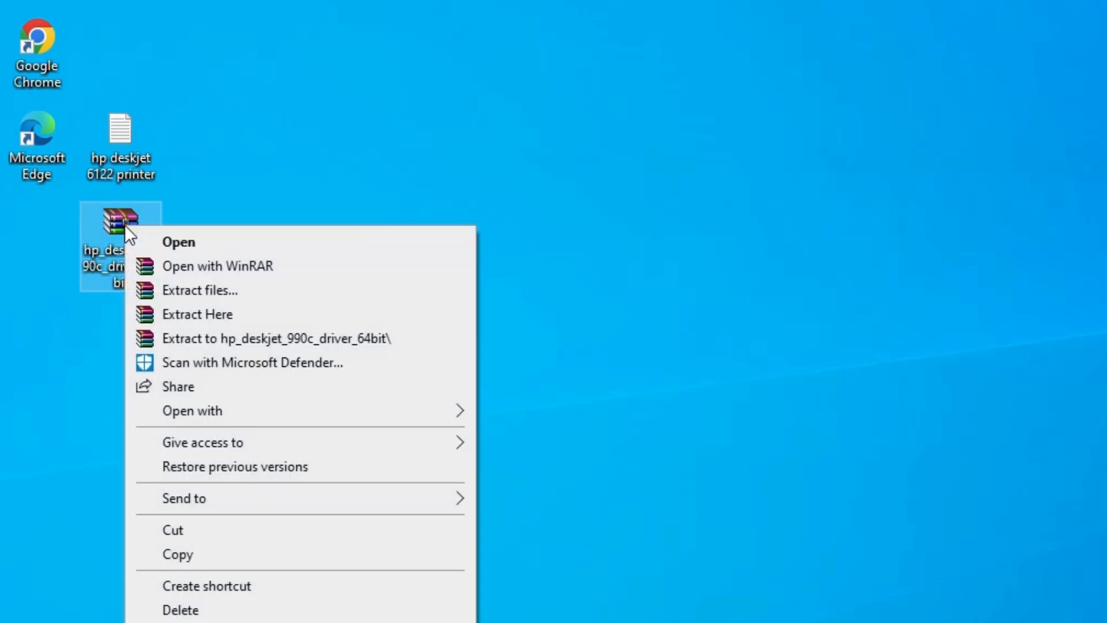
click(440, 124)
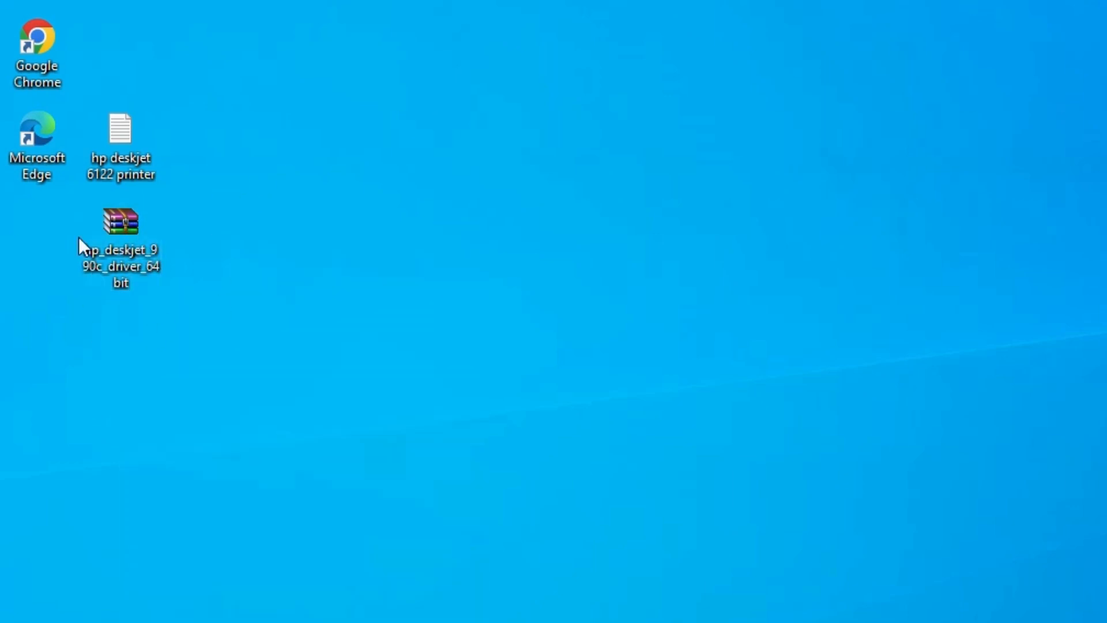
right_click(113, 230)
click(181, 296)
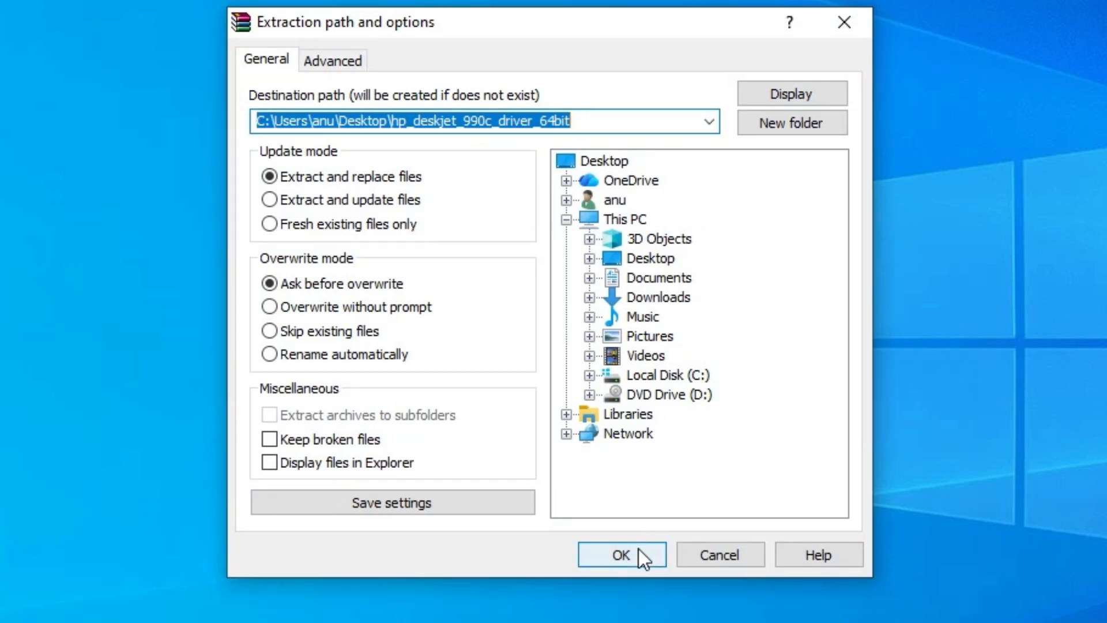
click(639, 548)
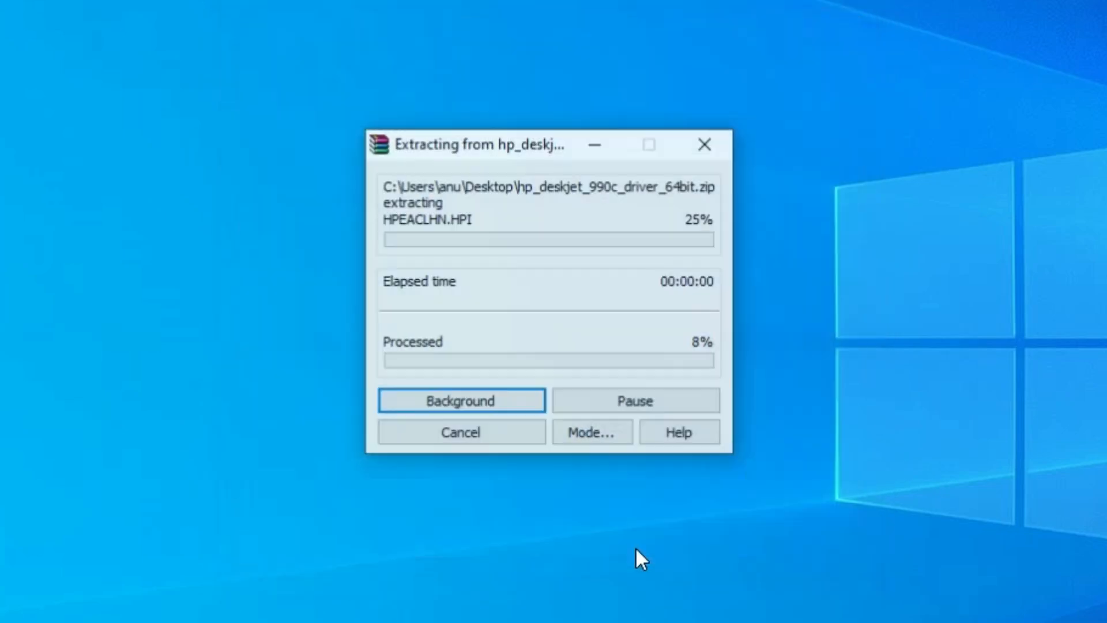
Place the extracted driver folder below the archive on the desktop, open it to check its contents, and close it.
drag(36, 370, 124, 487)
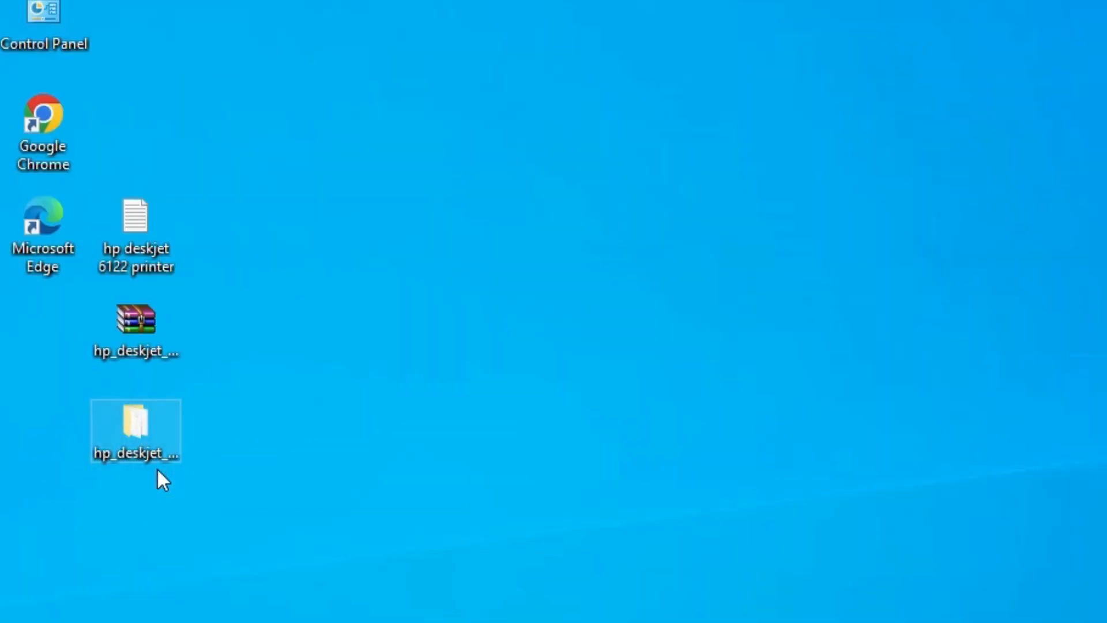
key(Return)
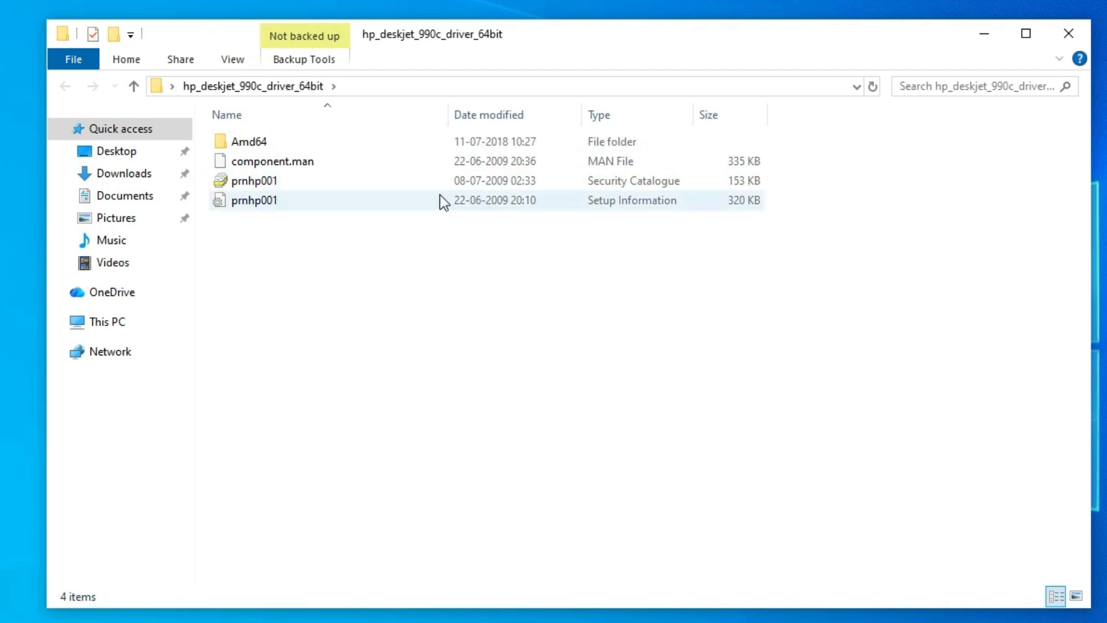
click(1069, 35)
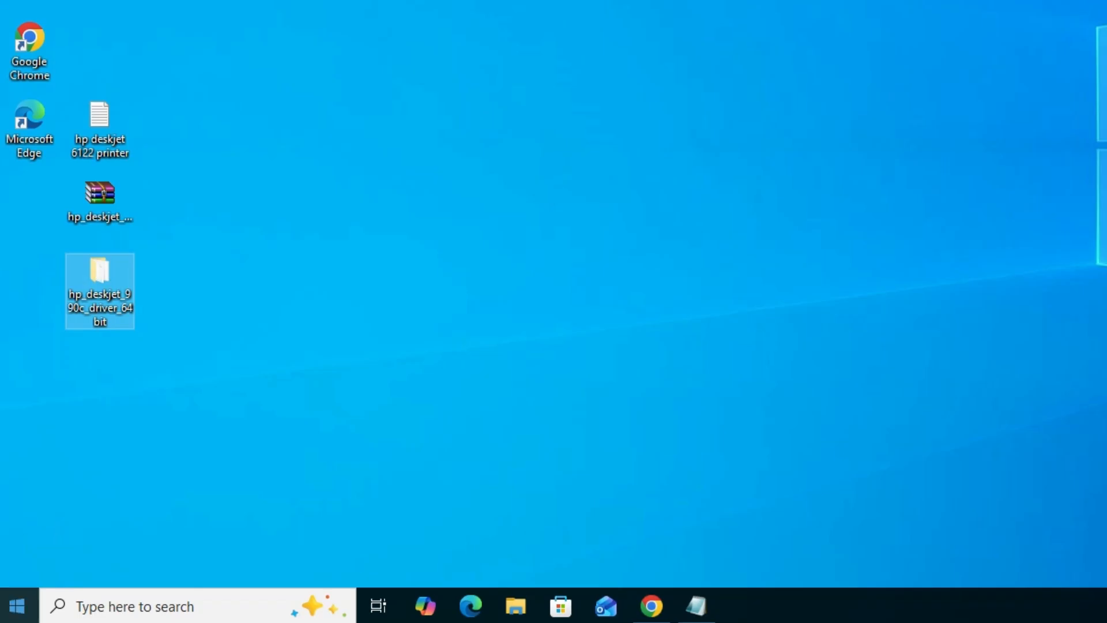
Search Windows for "pr", open Printers & scanners, and start adding a printer that isn't listed.
click(24, 617)
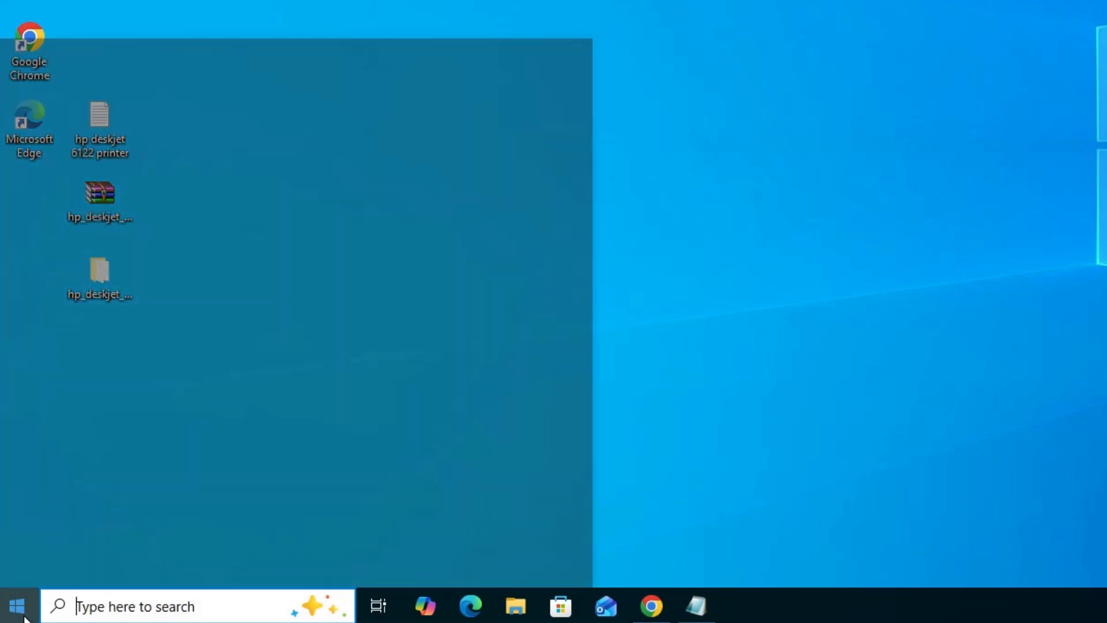
text(pr)
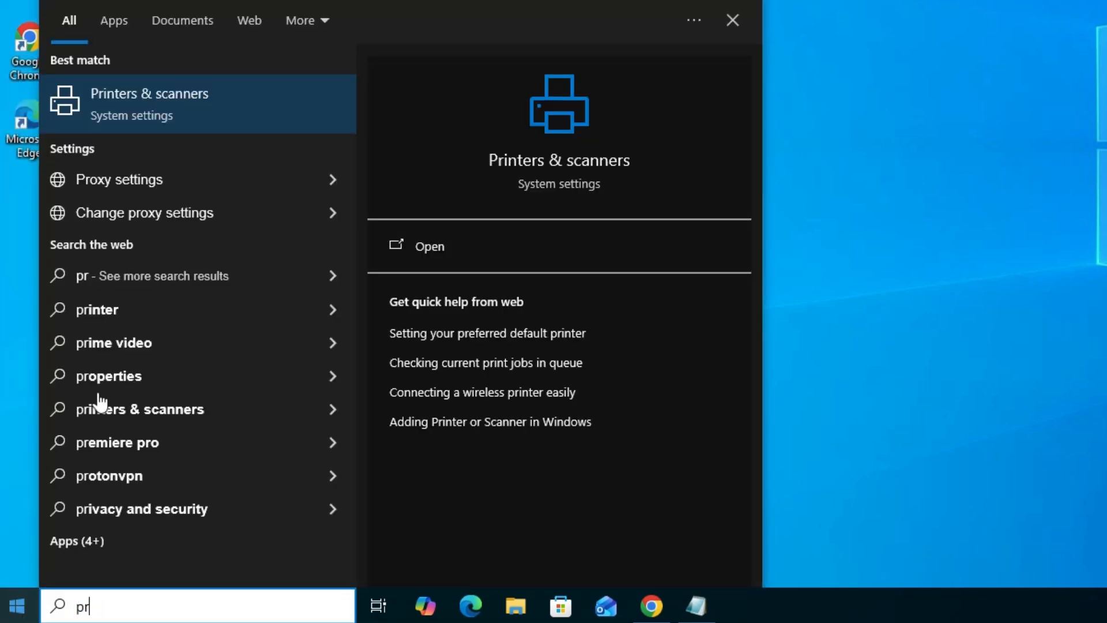
click(236, 96)
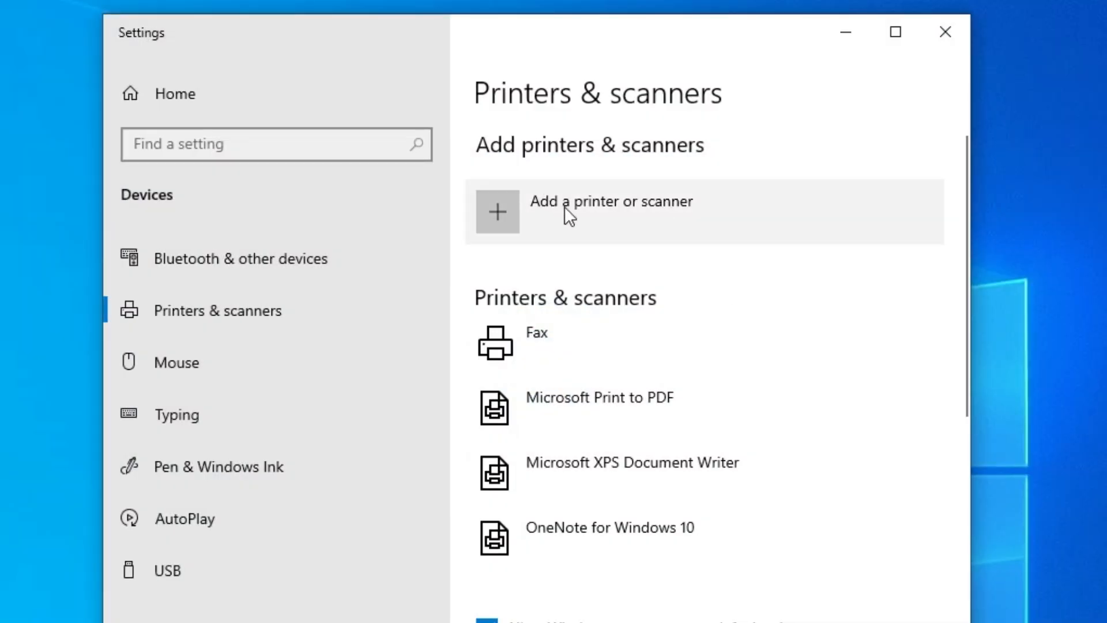
click(634, 208)
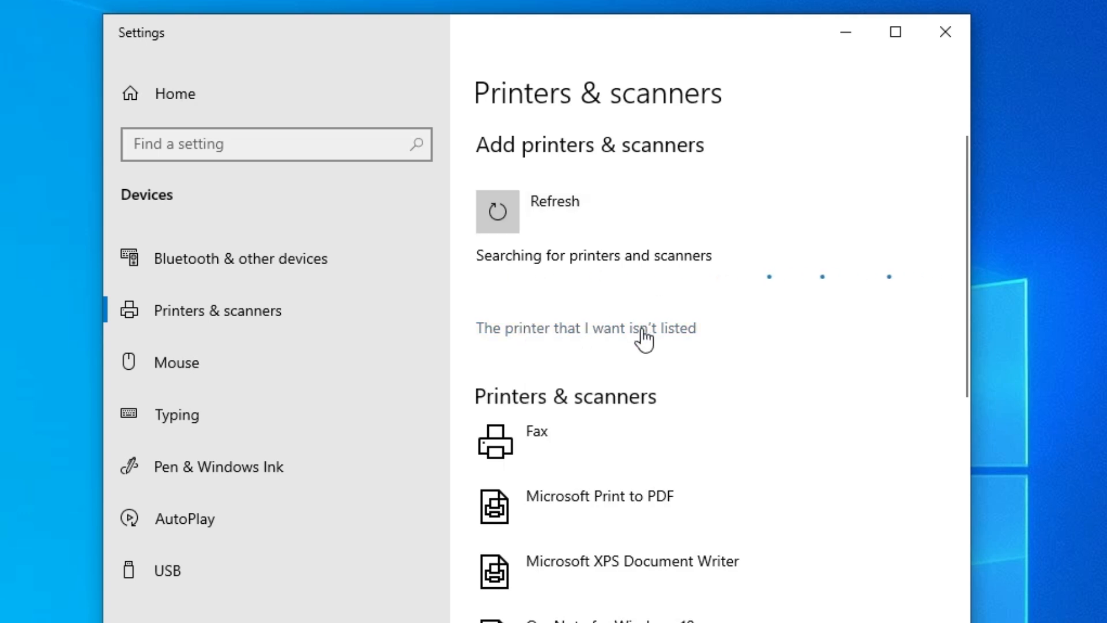
click(677, 340)
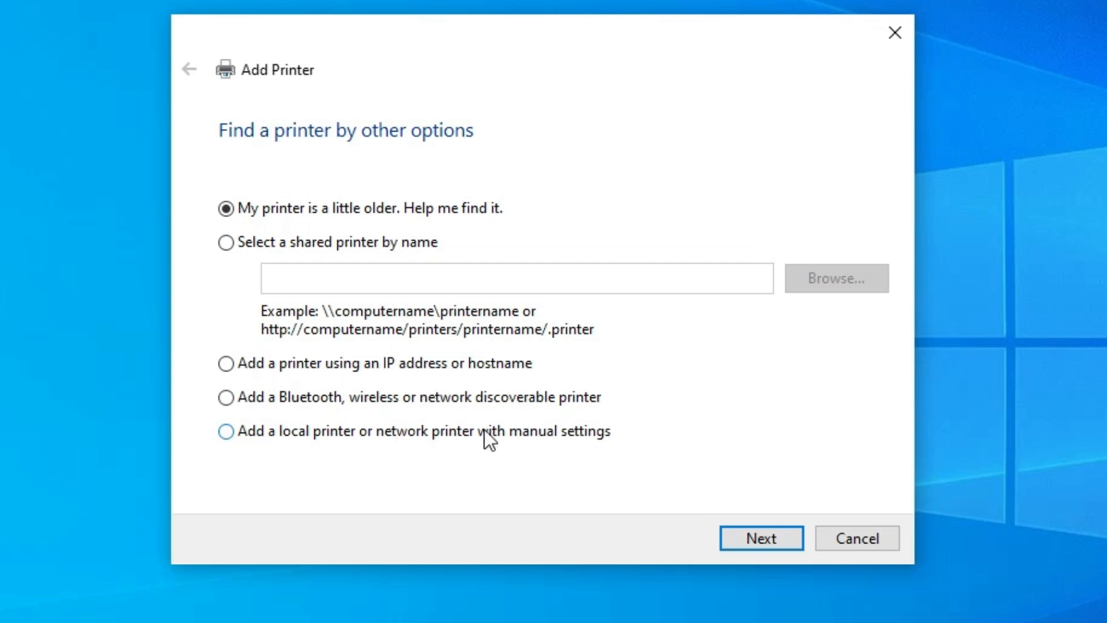
Choose to add a local printer with manual settings, using the existing port LPT1: (Printer Port).
click(584, 433)
click(767, 527)
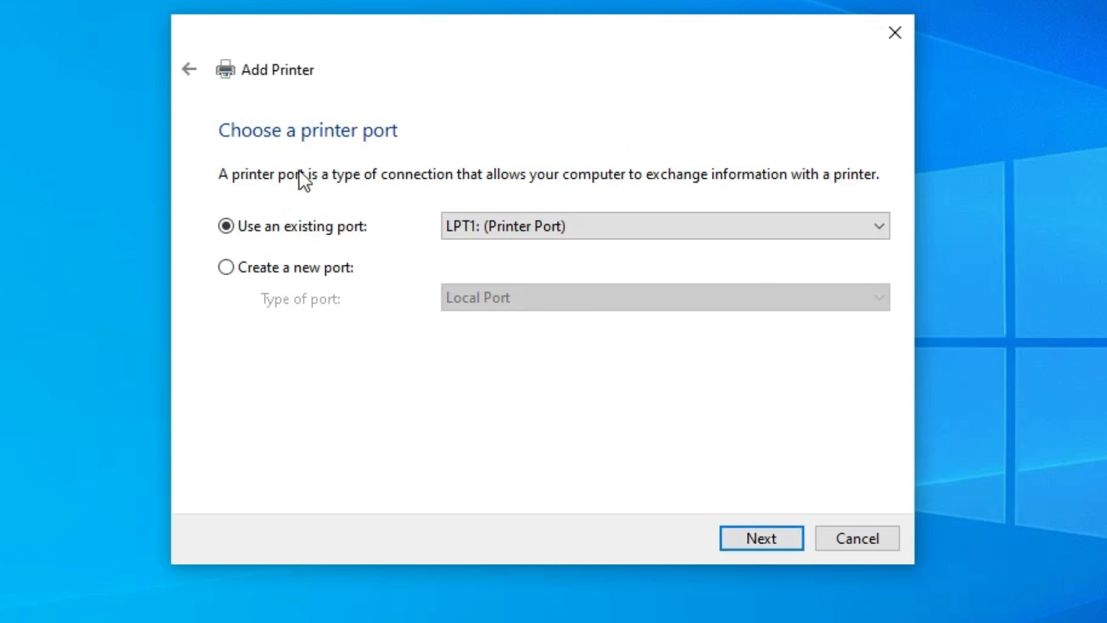
click(545, 217)
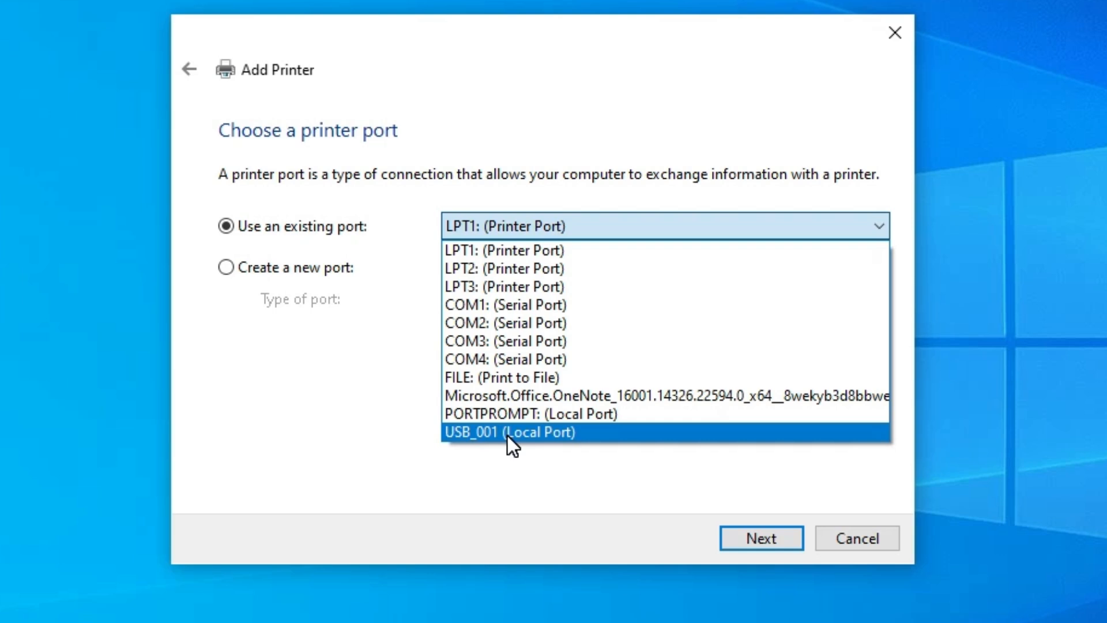
click(507, 432)
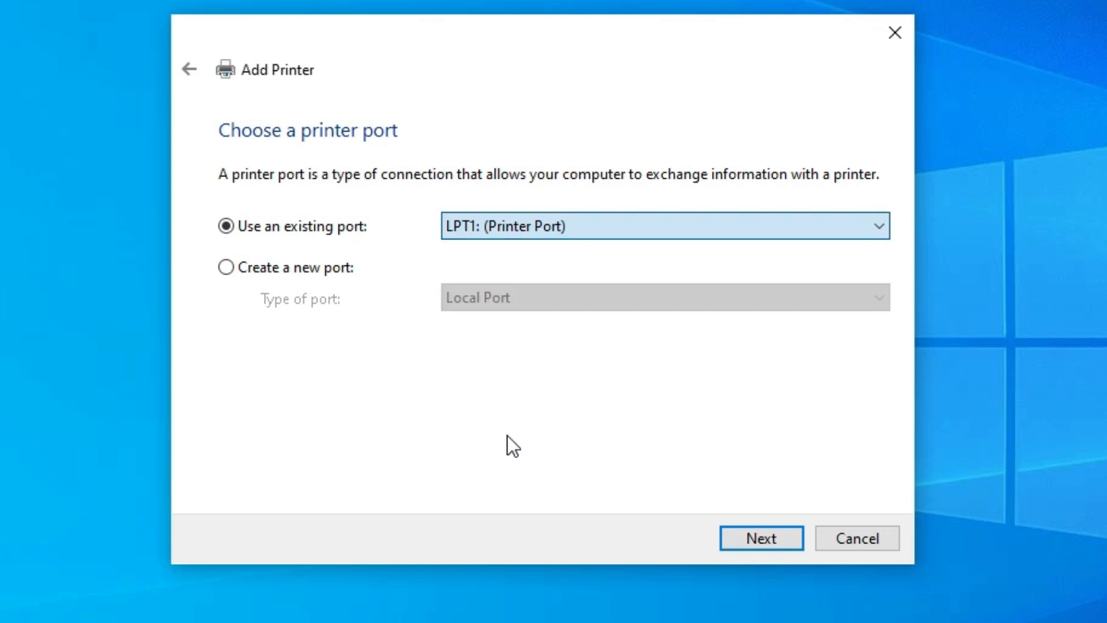
click(759, 537)
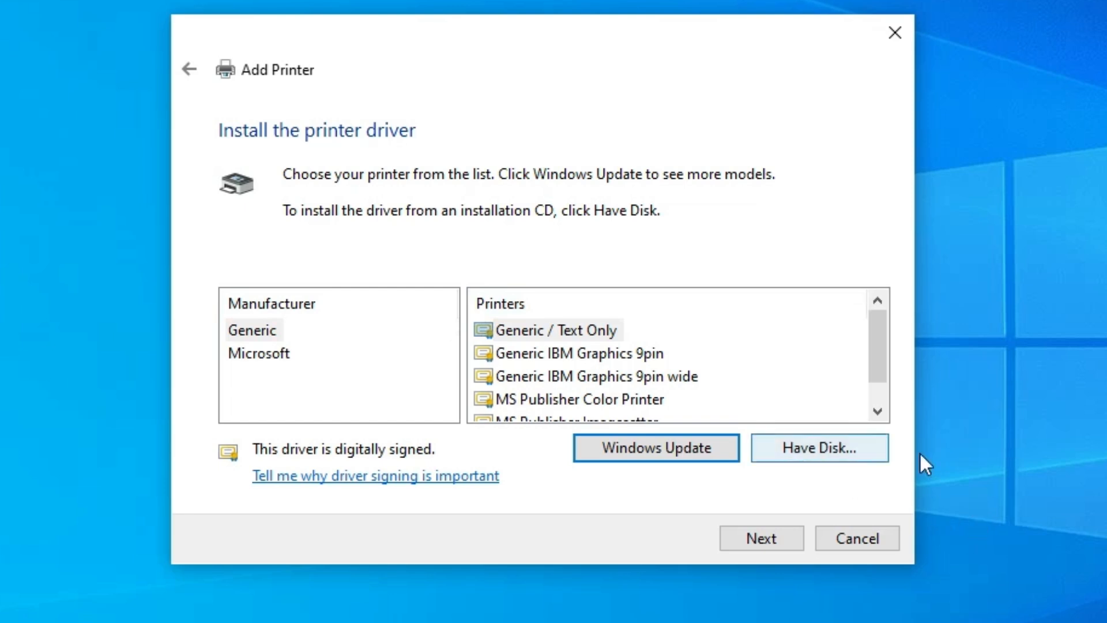
Load the printer driver from disk using prnhp001 in the hp_deskjet_990c_driver_64bit folder on the desktop.
click(855, 447)
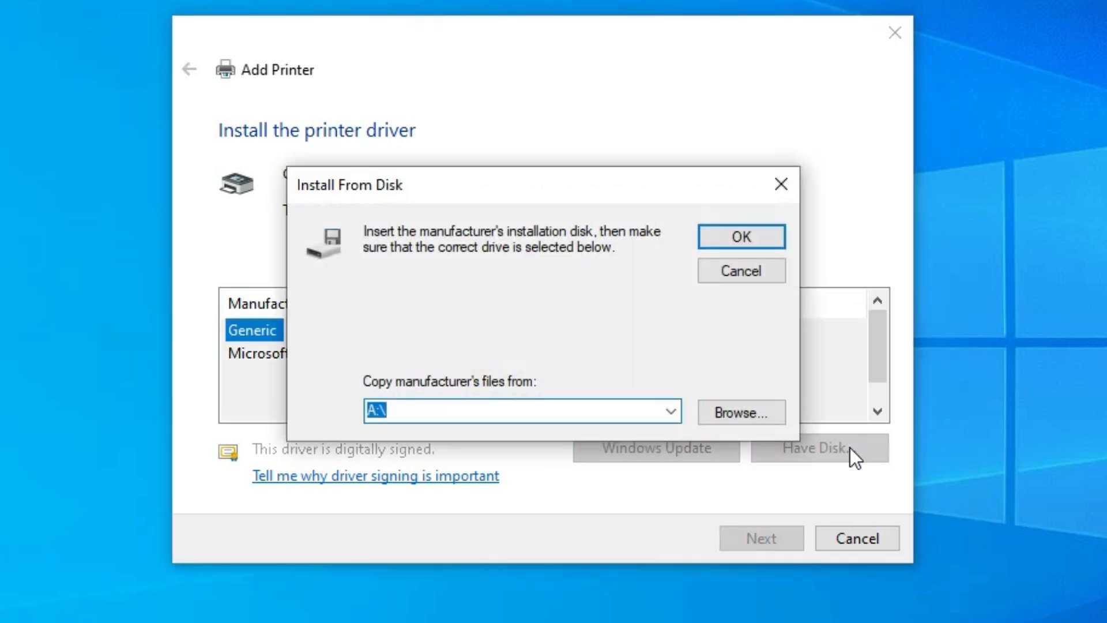
click(770, 411)
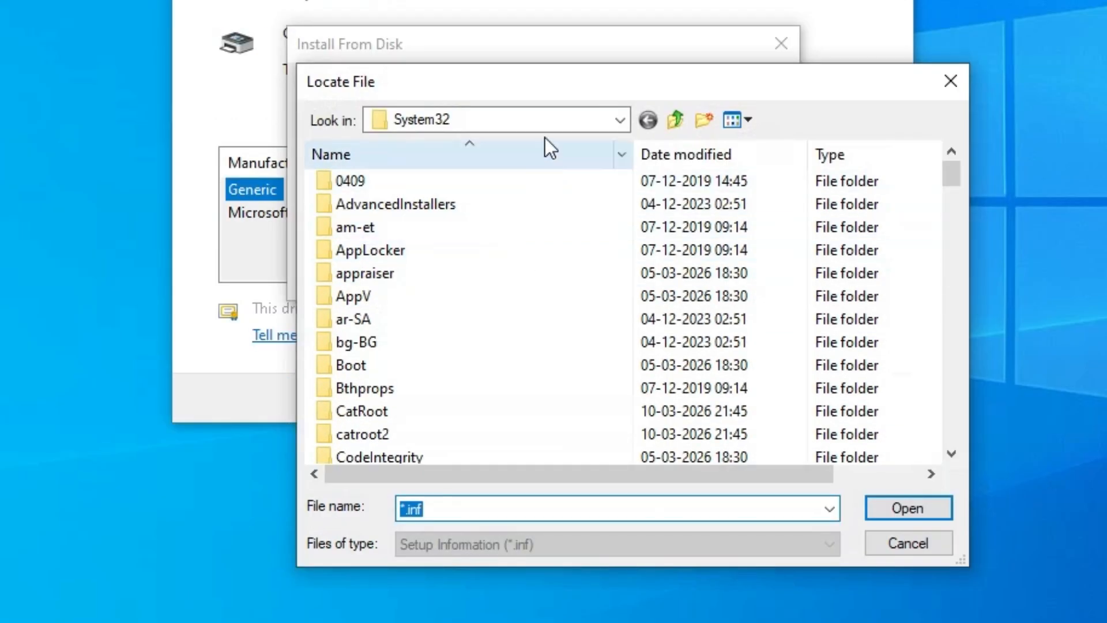
click(548, 265)
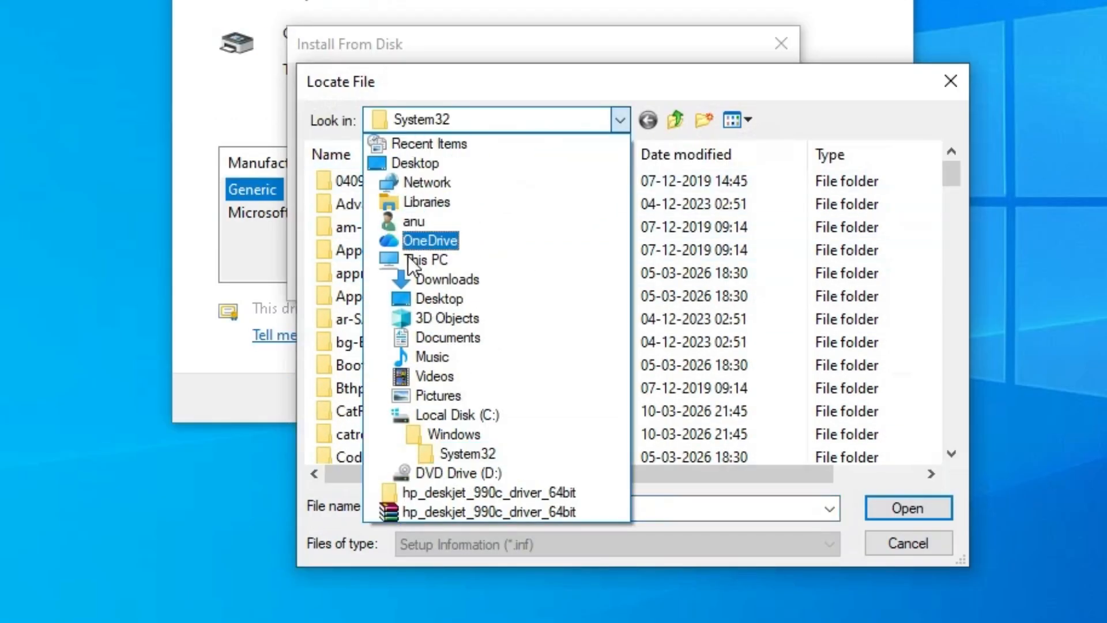
click(444, 297)
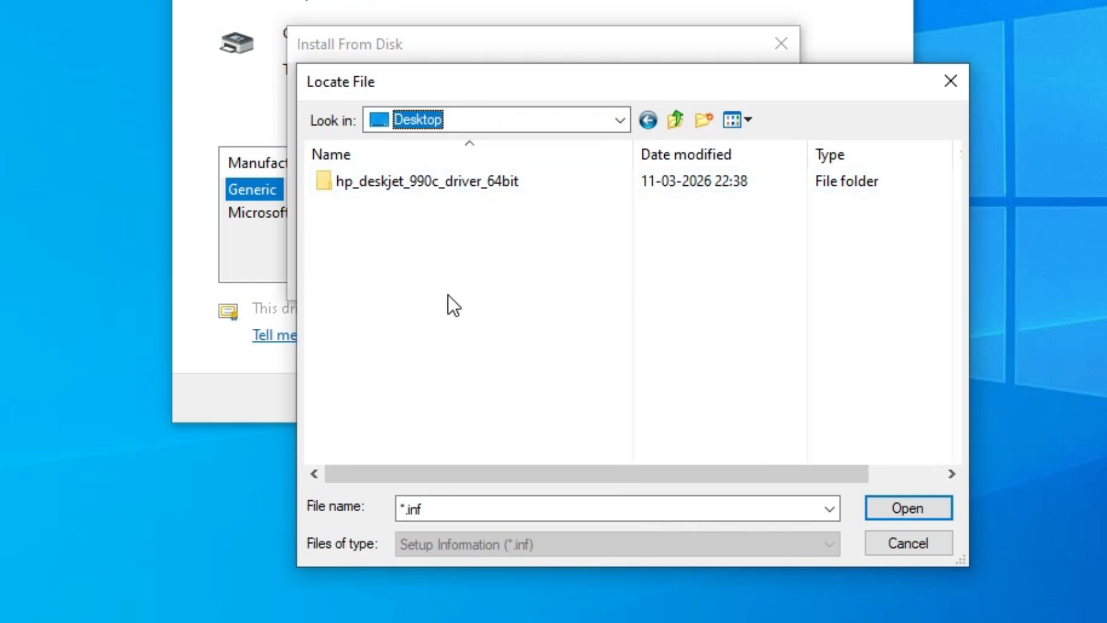
double_click(455, 186)
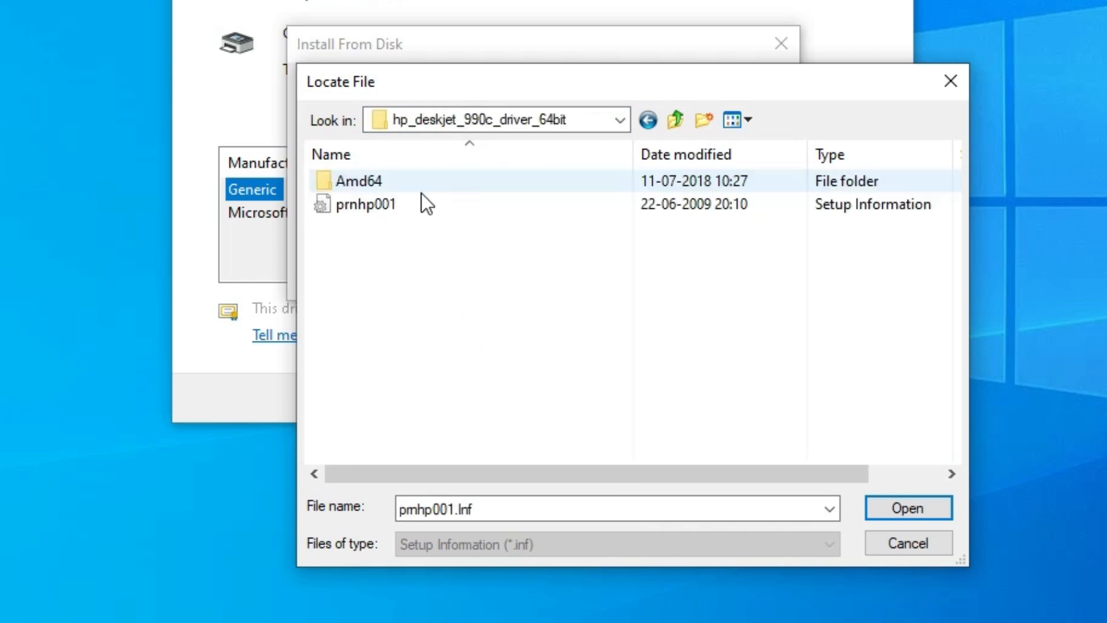
click(385, 206)
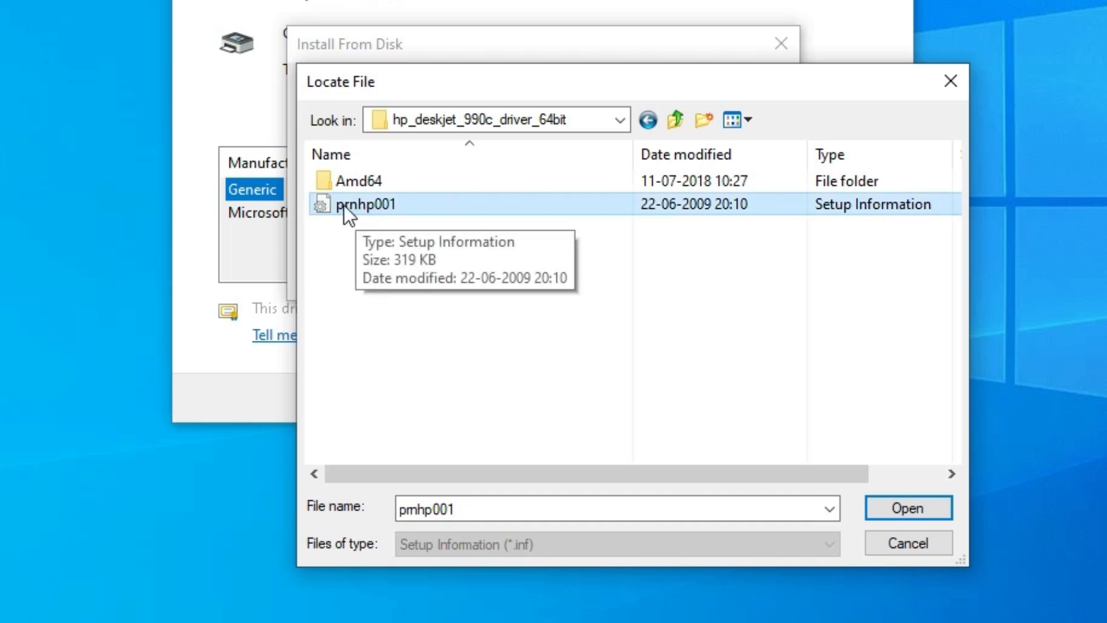
click(941, 508)
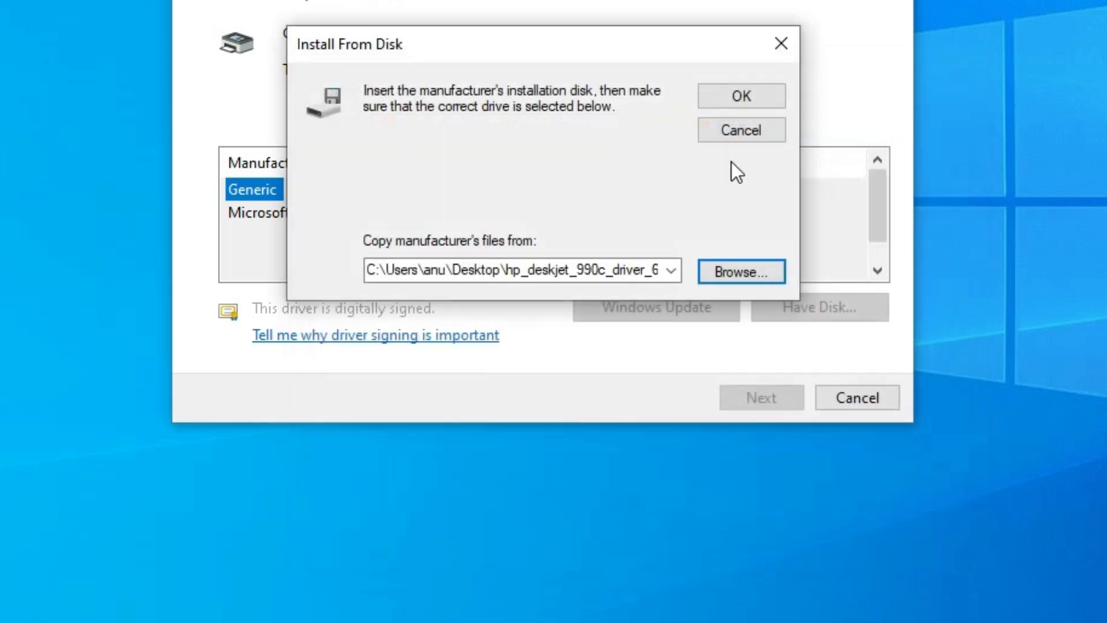
click(745, 239)
Choose the hp deskjet 920c driver from the list of HP printers and continue to the printer naming page.
scroll(390, 393, down, 3)
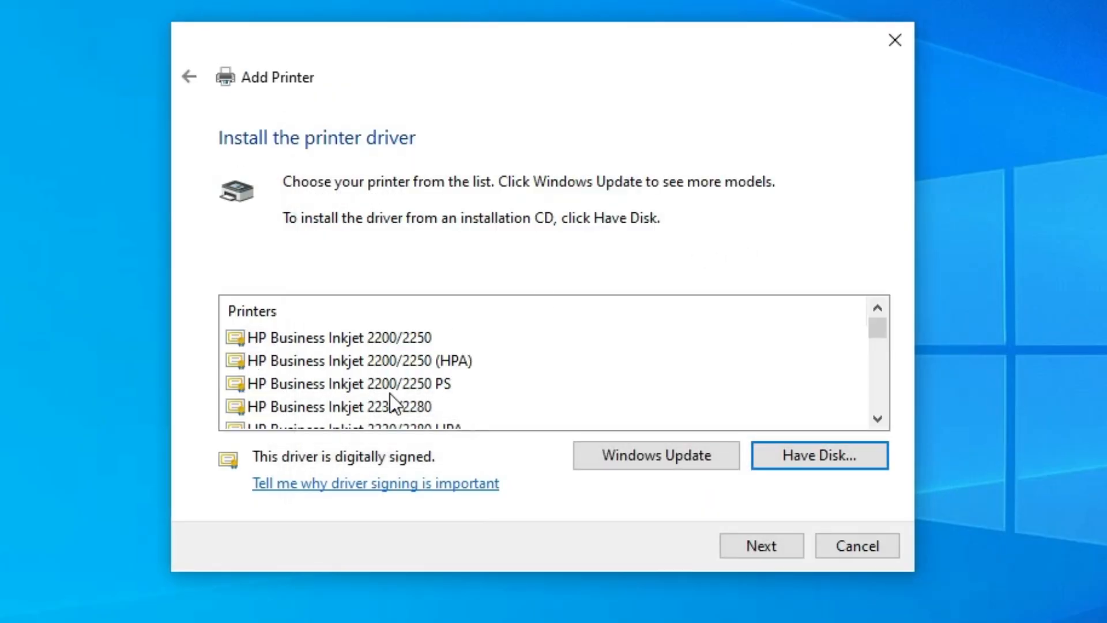
scroll(375, 414, down, 5)
scroll(363, 414, down, 10)
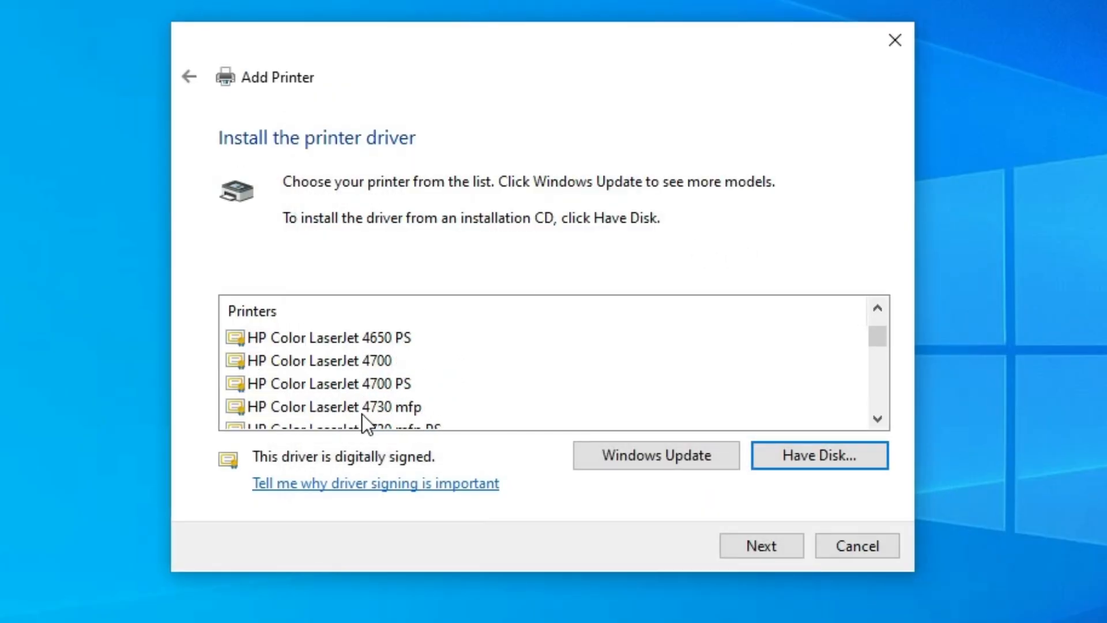
scroll(404, 379, down, 3)
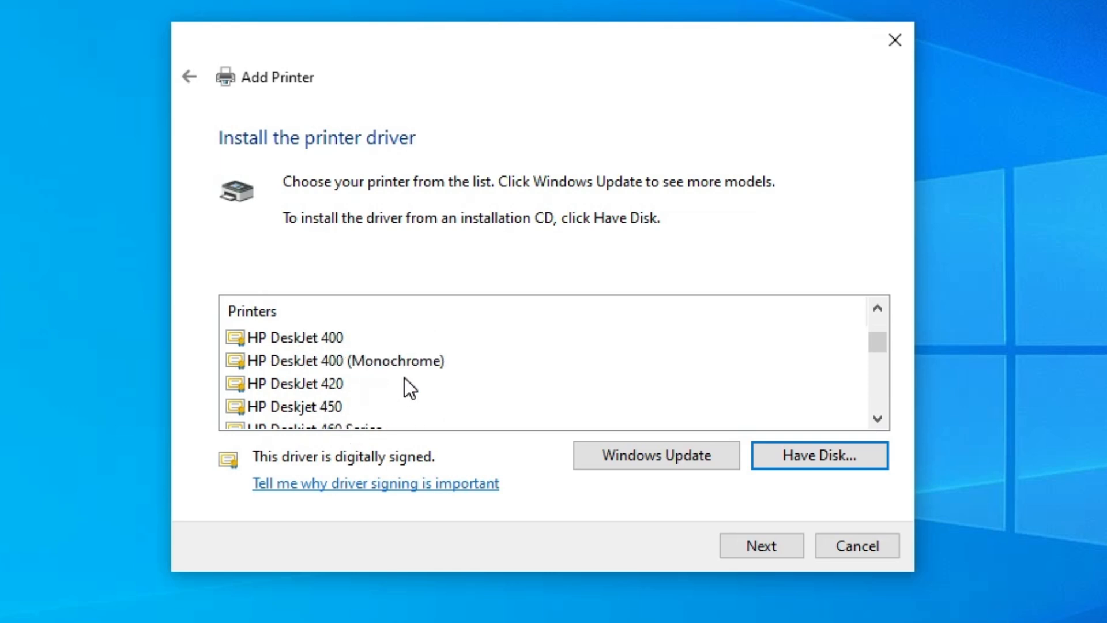
scroll(403, 378, down, 9)
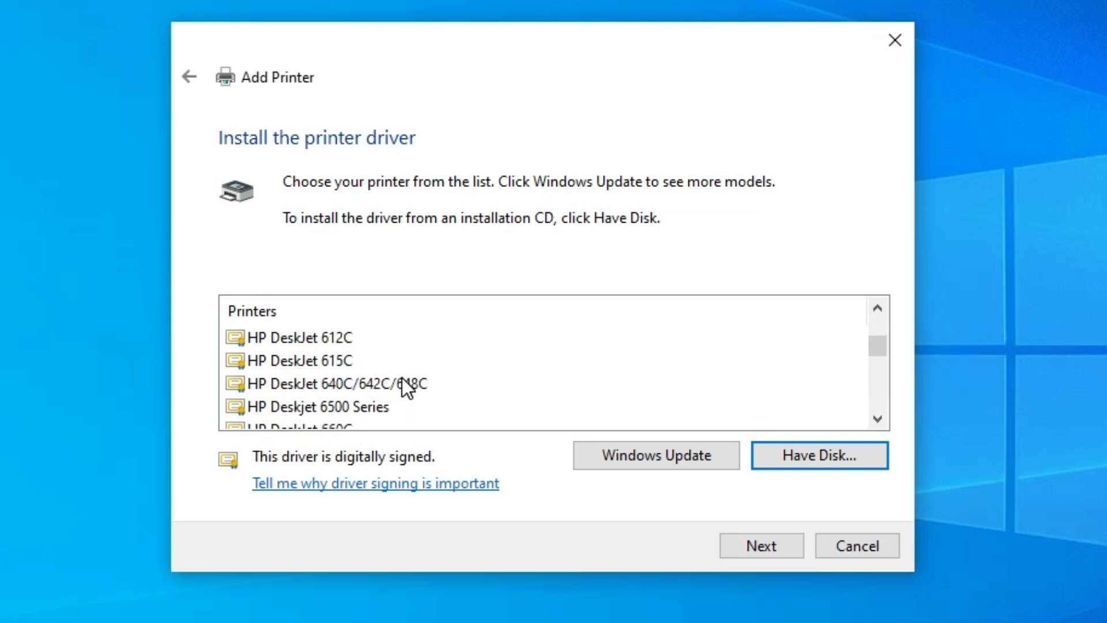
scroll(403, 378, down, 5)
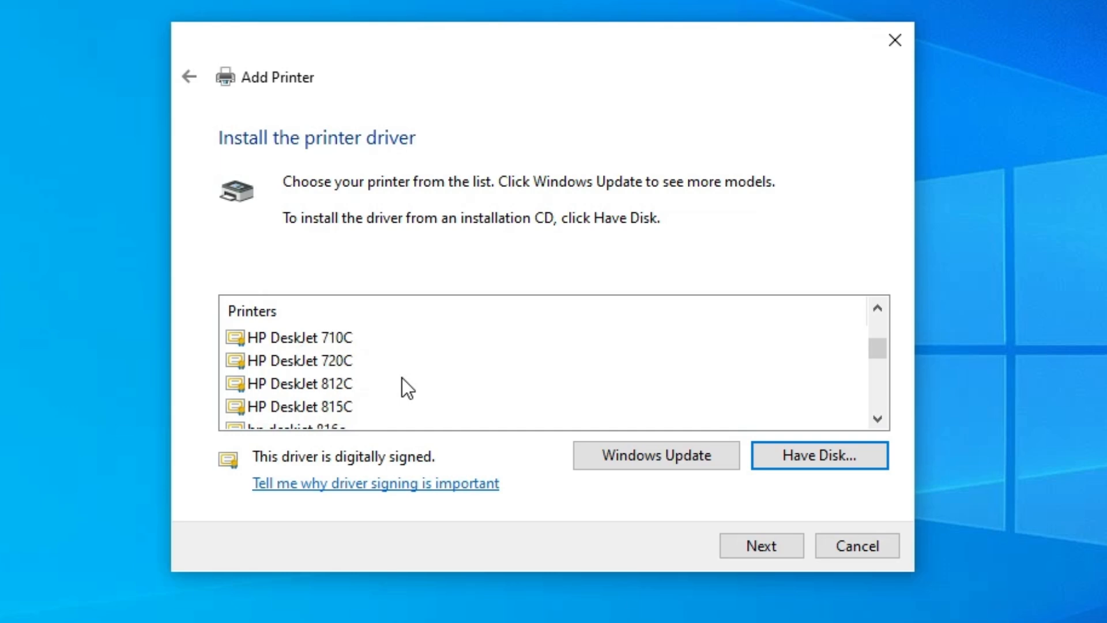
click(327, 383)
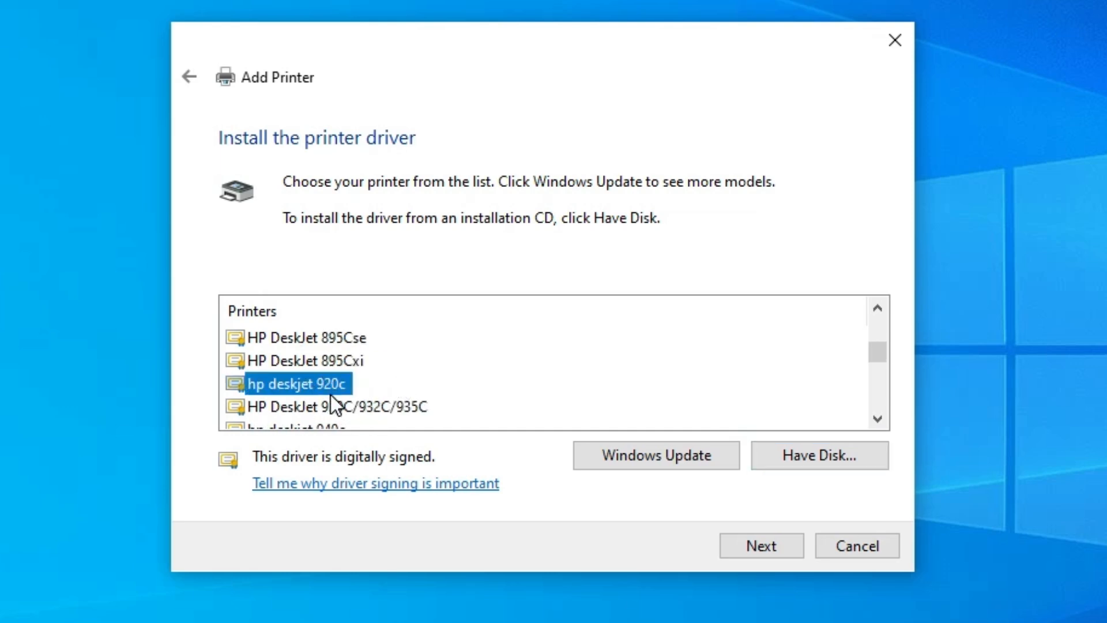
click(878, 419)
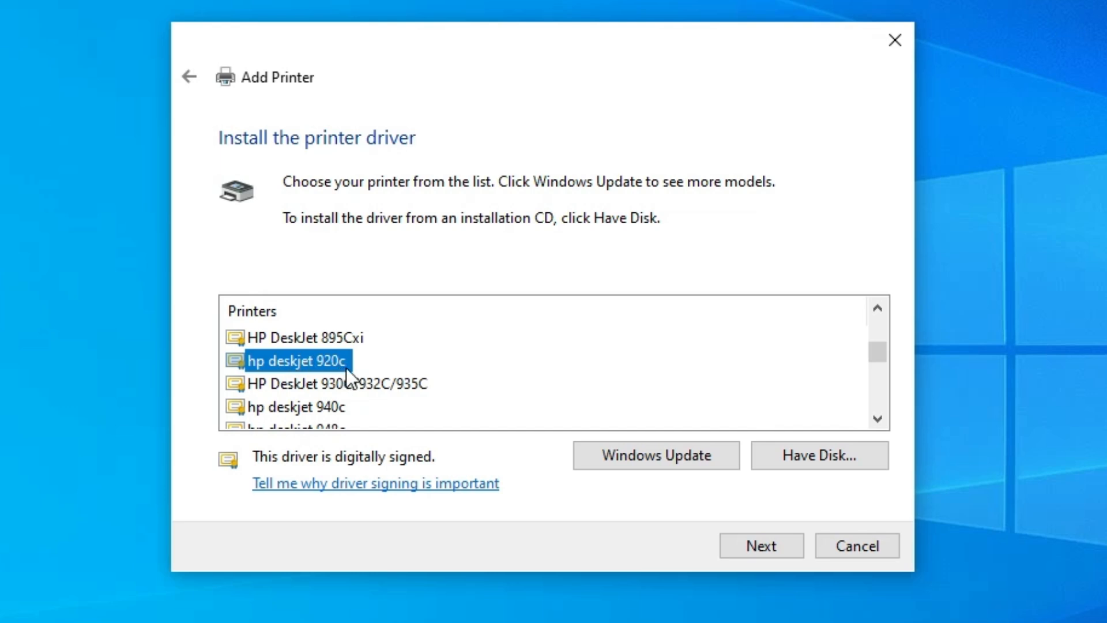
click(760, 545)
Name the printer hp deskjet 6122.
key(End)
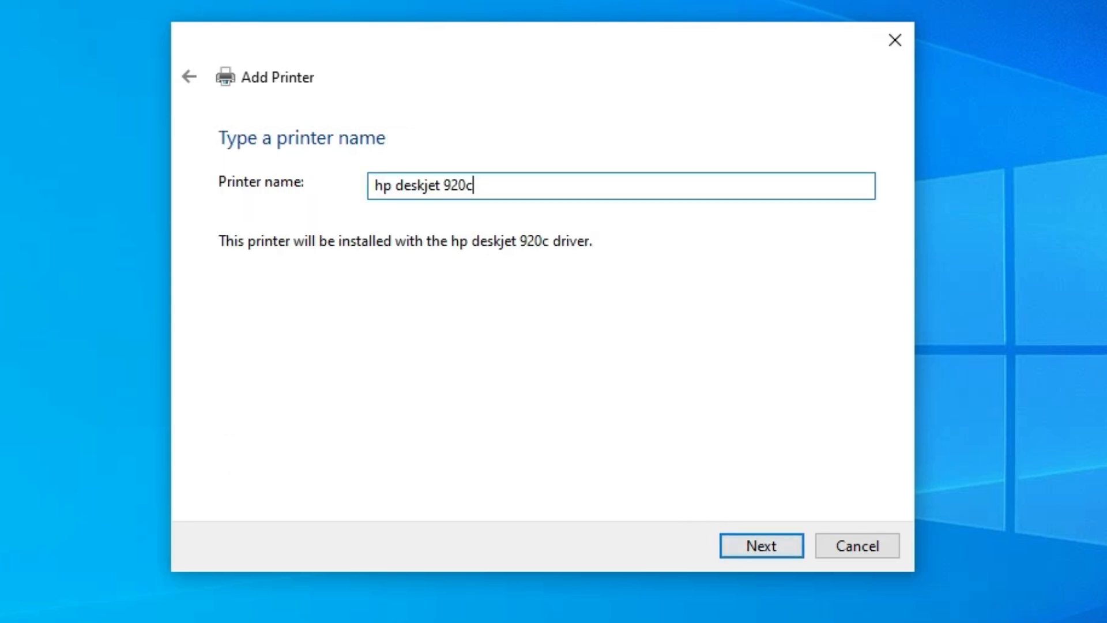
key(shift+Left)
key(shift+Left)
key(shift+Left)
key(shift+Left)
key(shift+Left)
key(BackSpace)
text(6122)
key(ctrl+a)
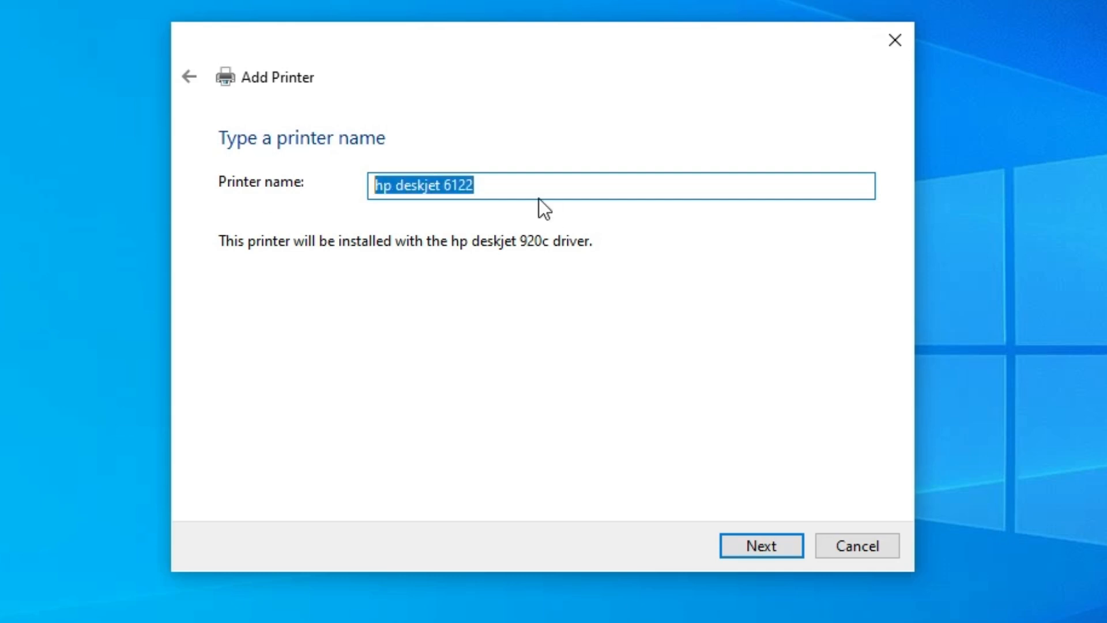
Install the printer without sharing it or printing a test page, and finish the Add Printer wizard.
click(755, 542)
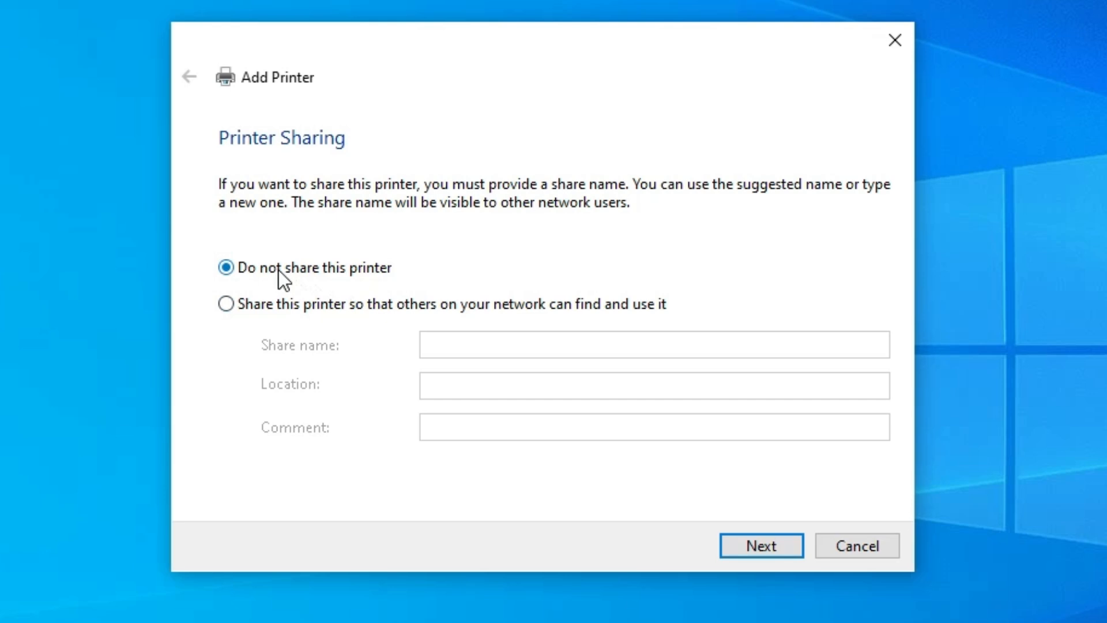
click(759, 535)
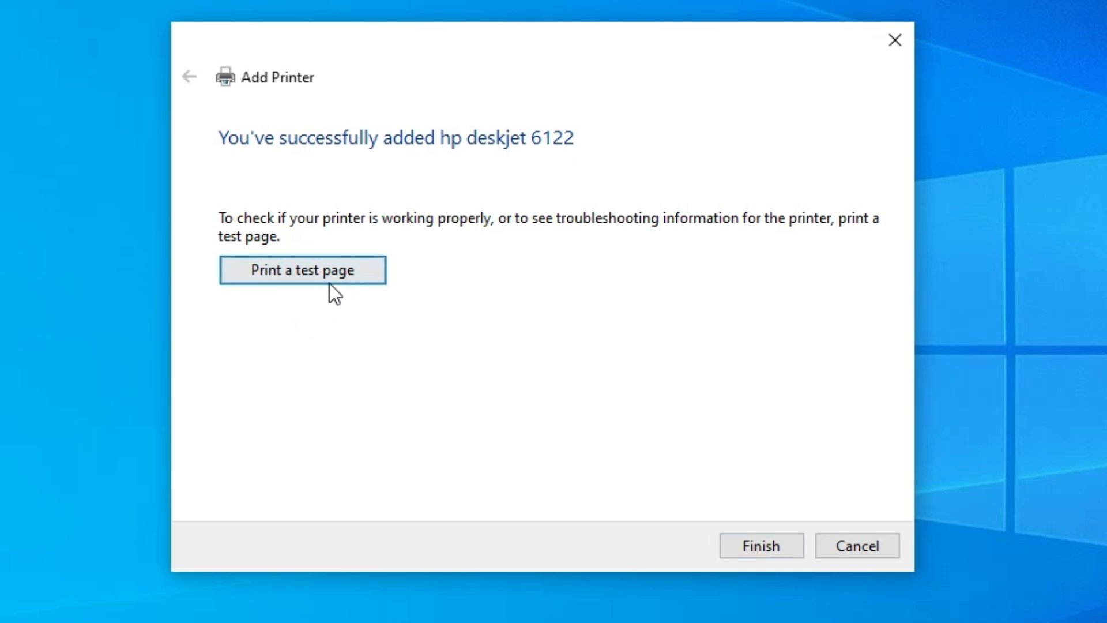
click(776, 546)
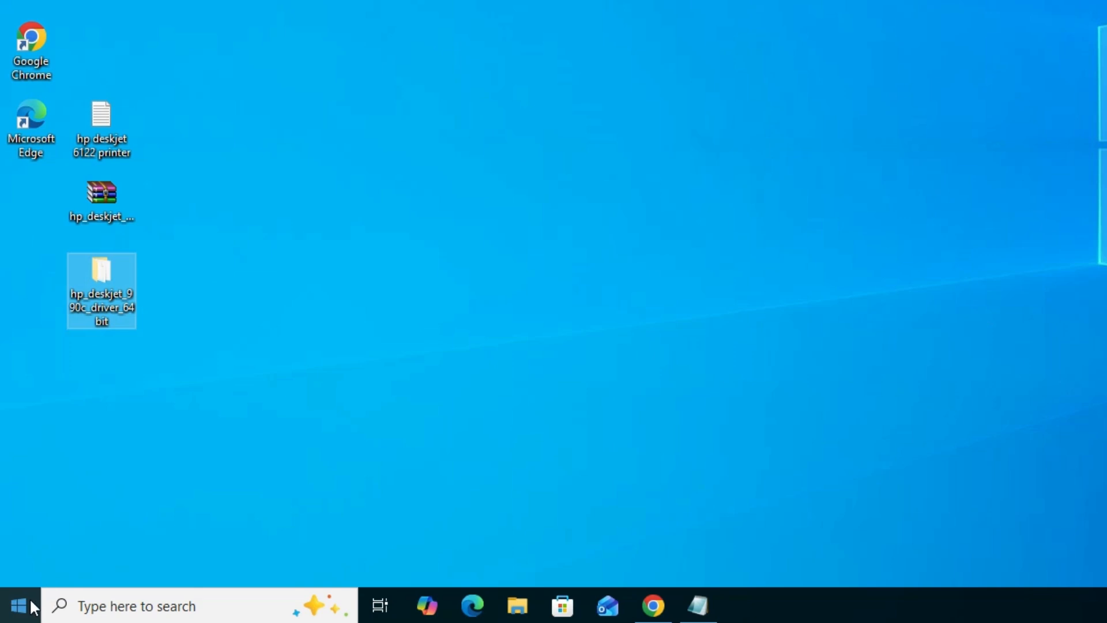
Search Windows for "pr", open Printers & scanners to check the list of installed printers, and close Settings.
click(30, 606)
text(pr)
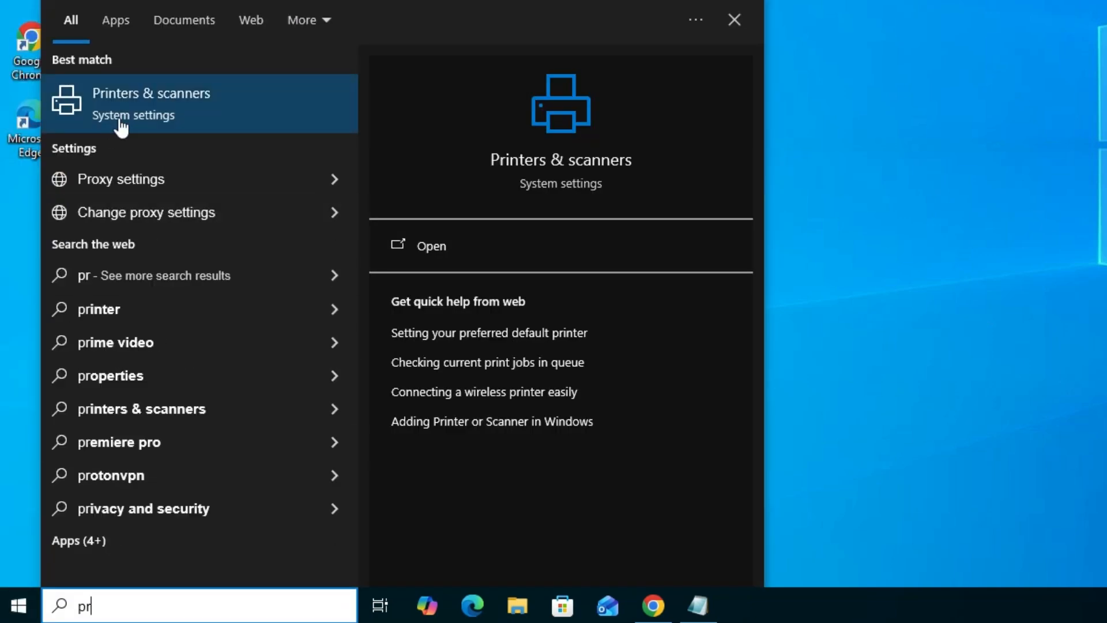
click(120, 119)
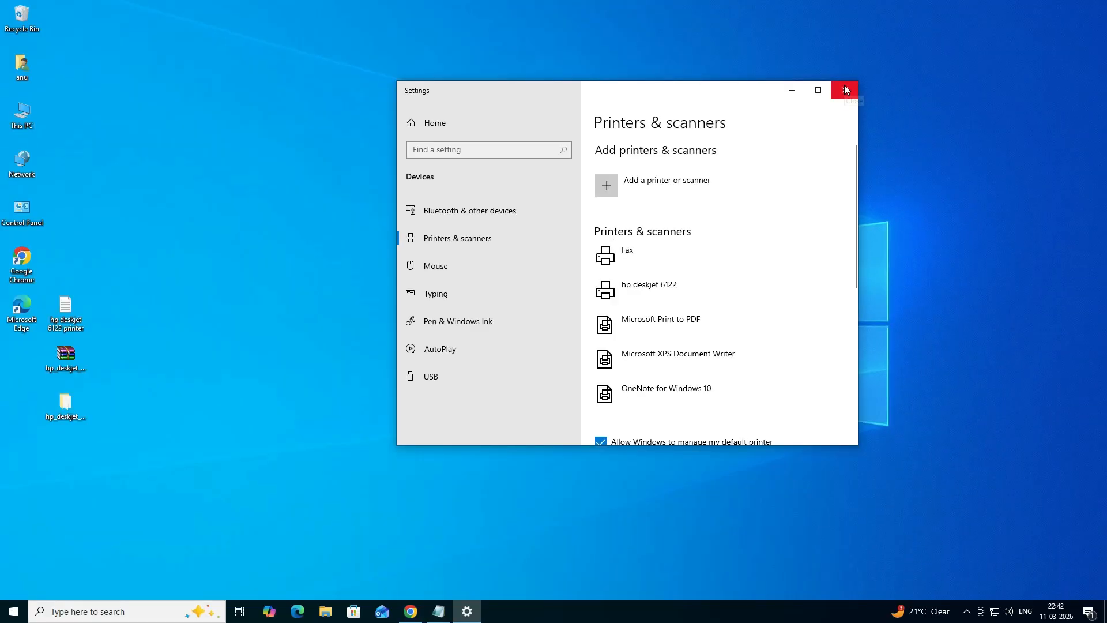
click(844, 88)
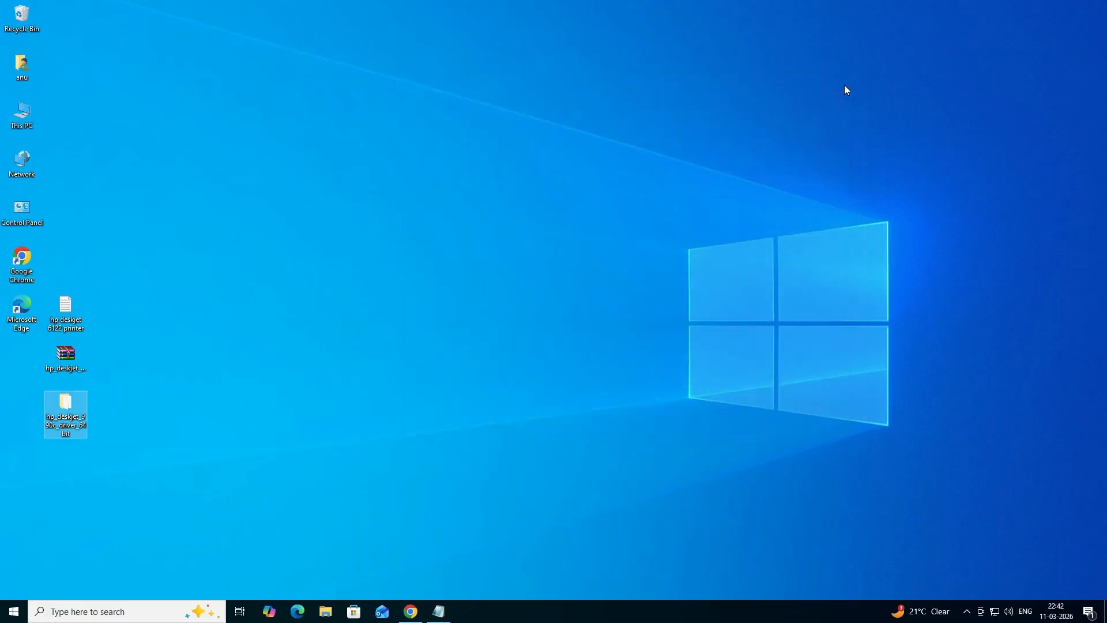